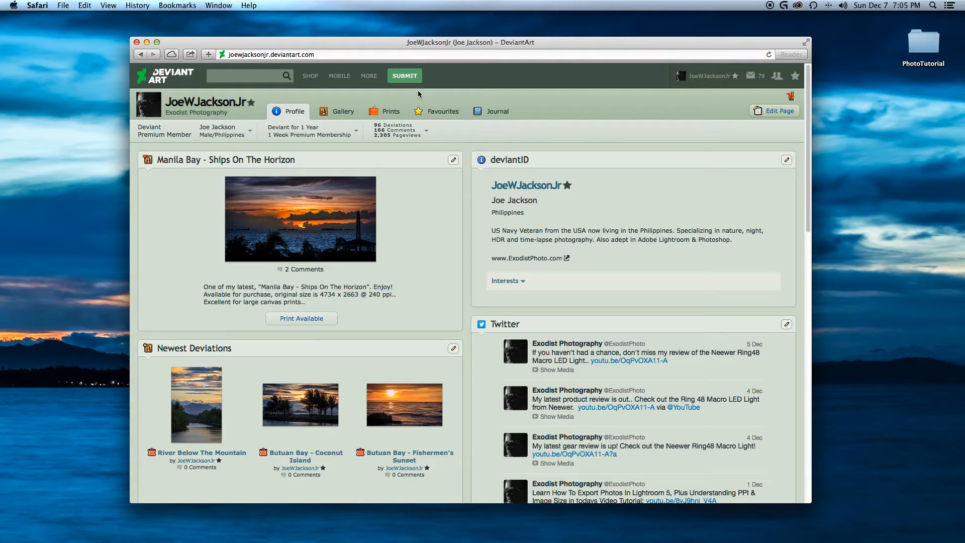
Step: Start a new art submission and upload the yellow flower JPG from the PhotoTutorial folder on the desktop
{"action": "mouse_move", "coordinate": [406, 79]}
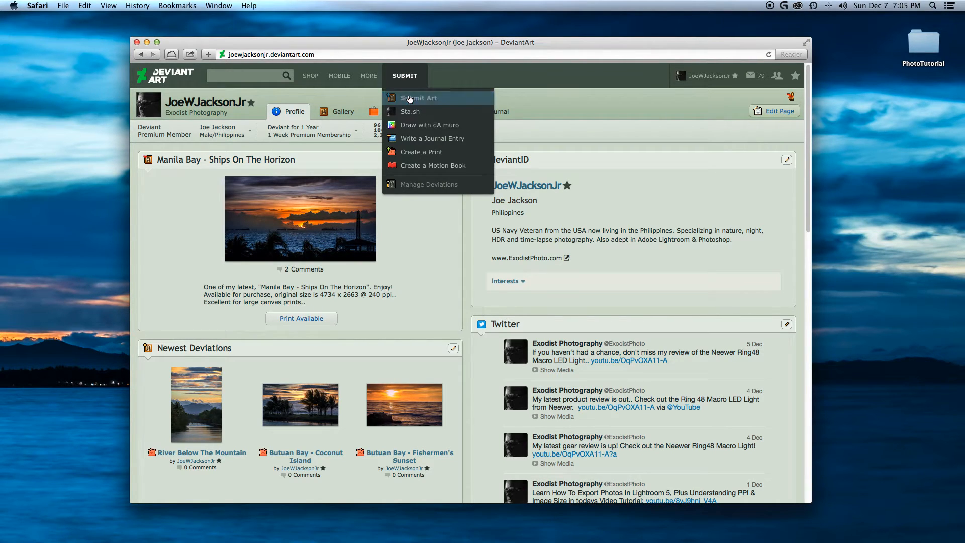
{"action": "left_click", "coordinate": [408, 97]}
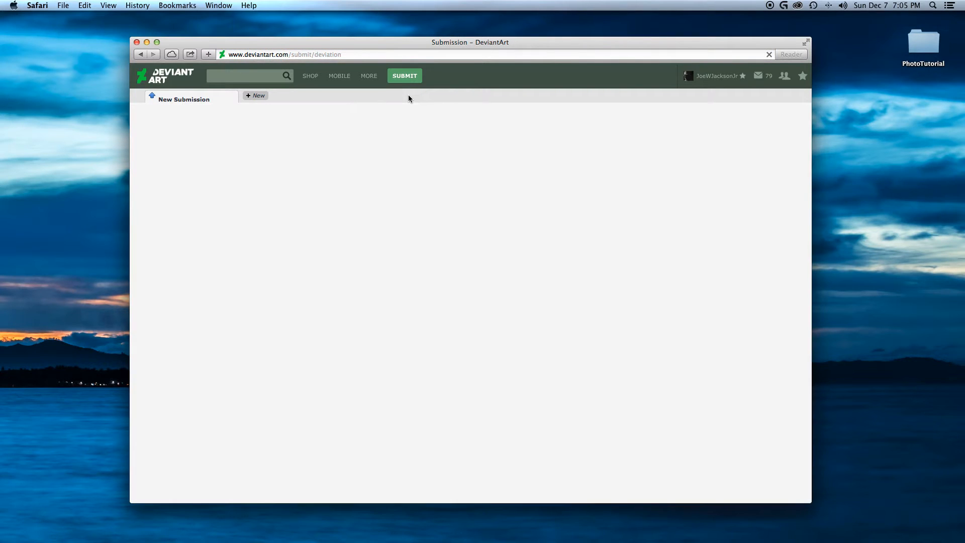
{"action": "left_click", "coordinate": [929, 50]}
{"action": "left_click_drag", "start_coordinate": [930, 49], "coordinate": [904, 128]}
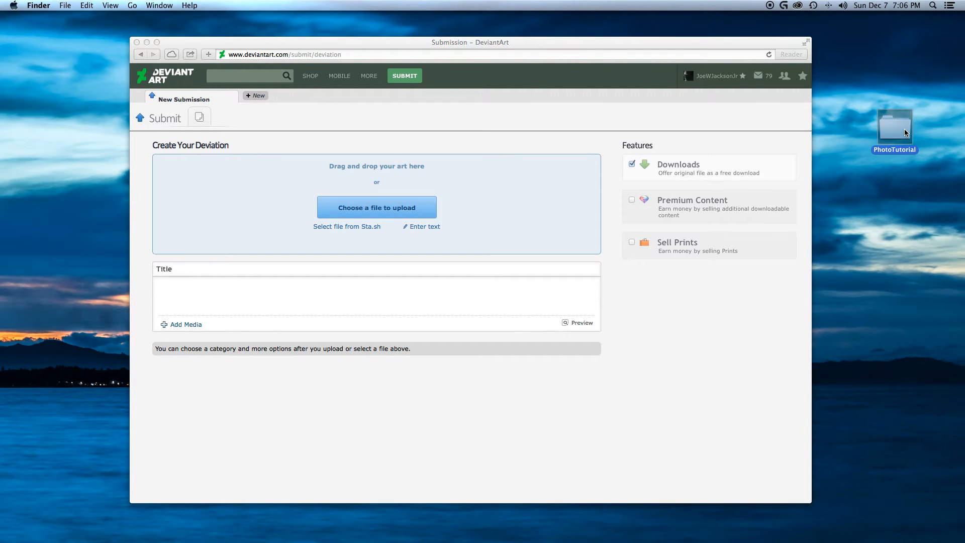
{"action": "double_click", "coordinate": [904, 129]}
{"action": "left_click_drag", "start_coordinate": [549, 91], "coordinate": [752, 201]}
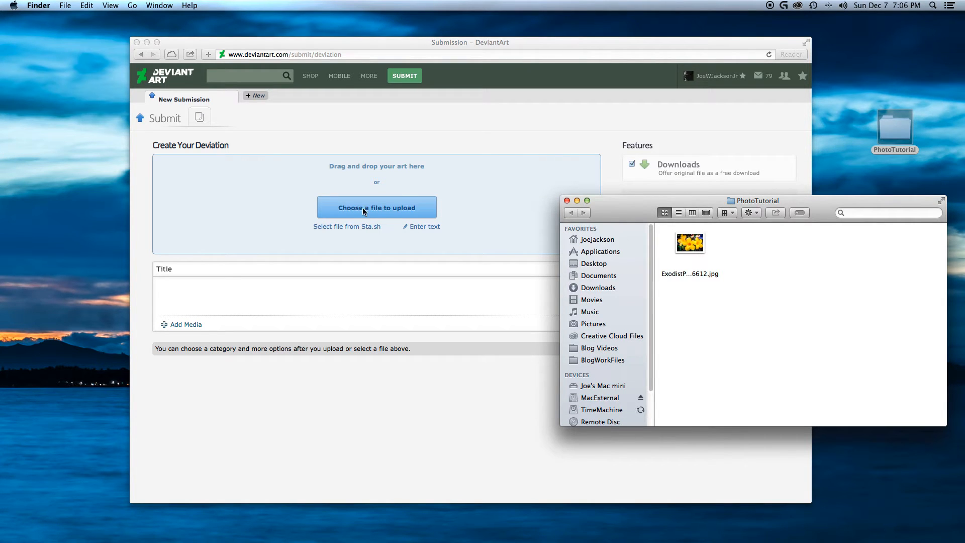
{"action": "left_click_drag", "start_coordinate": [690, 243], "coordinate": [383, 210]}
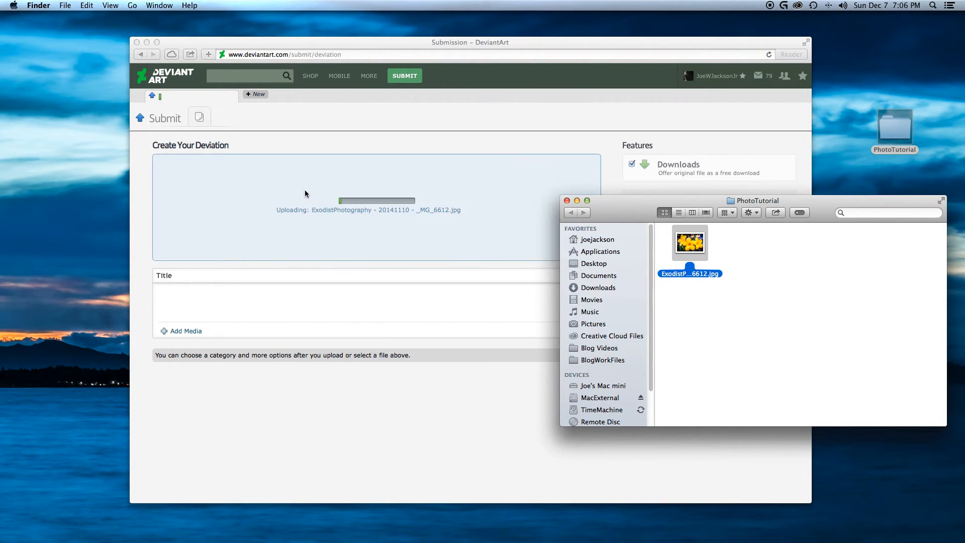
{"action": "left_click", "coordinate": [567, 202]}
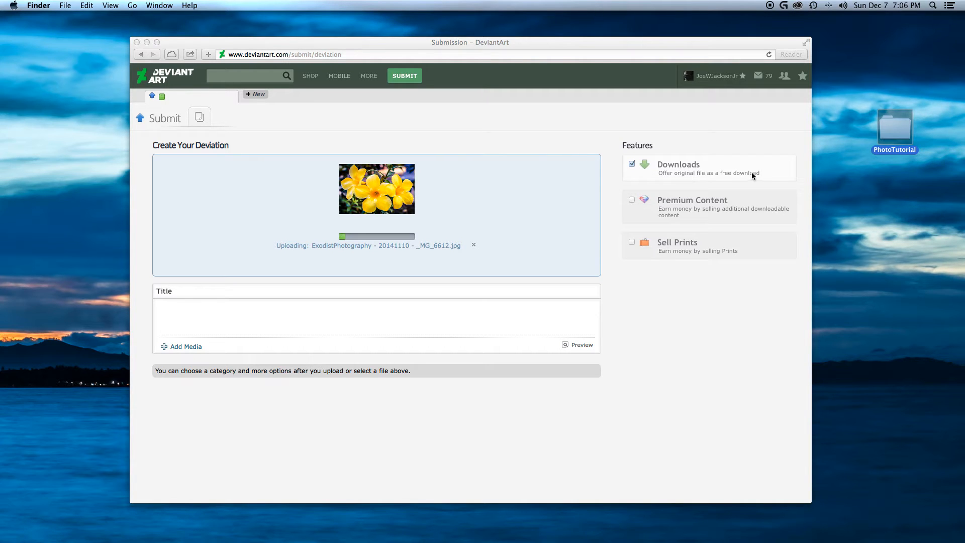
Step: Enable Premium Content for the photo and mark it as containing no mature content
{"action": "left_click", "coordinate": [632, 201]}
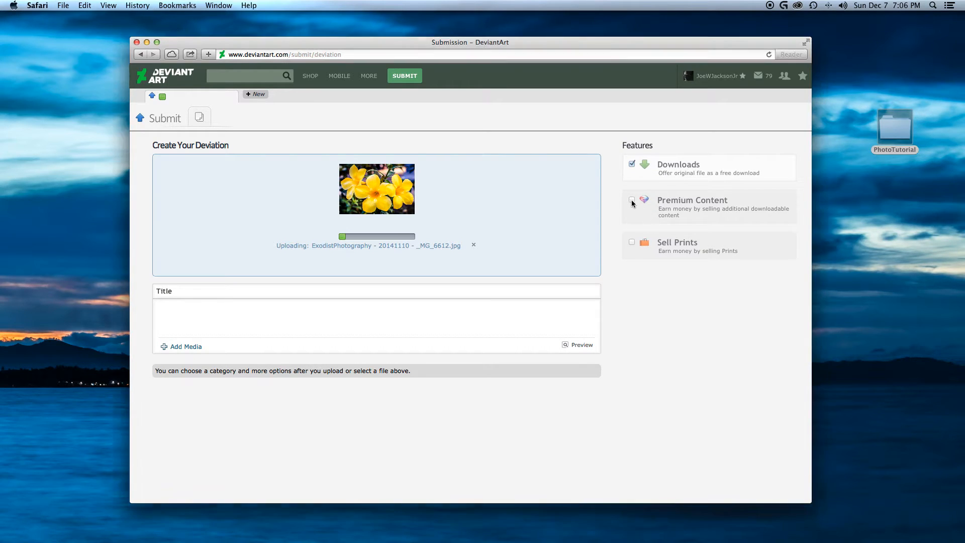
{"action": "left_click", "coordinate": [632, 200]}
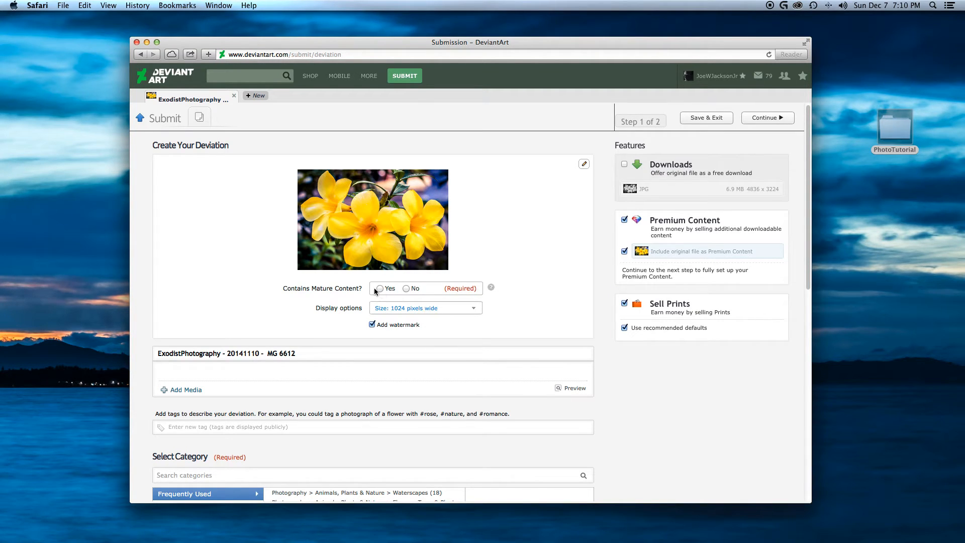
{"action": "left_click", "coordinate": [406, 288]}
Step: Set the photo's display size to 1024 pixels wide
{"action": "left_click", "coordinate": [475, 309]}
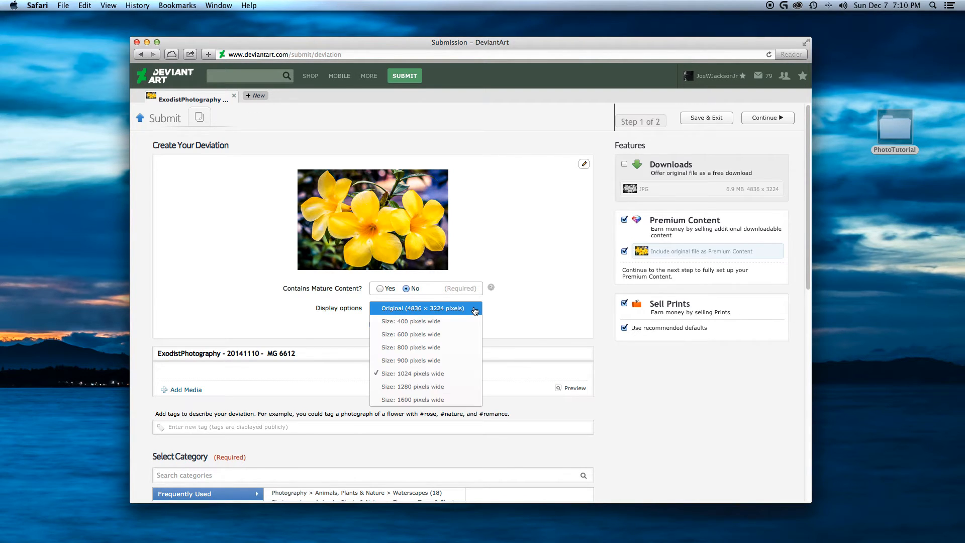
{"action": "left_click", "coordinate": [450, 378]}
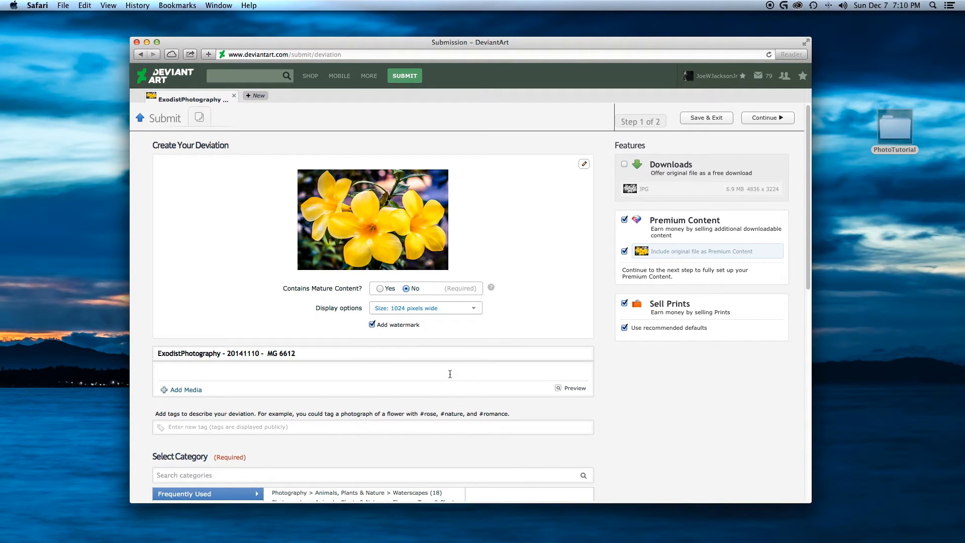
{"action": "left_click", "coordinate": [477, 312]}
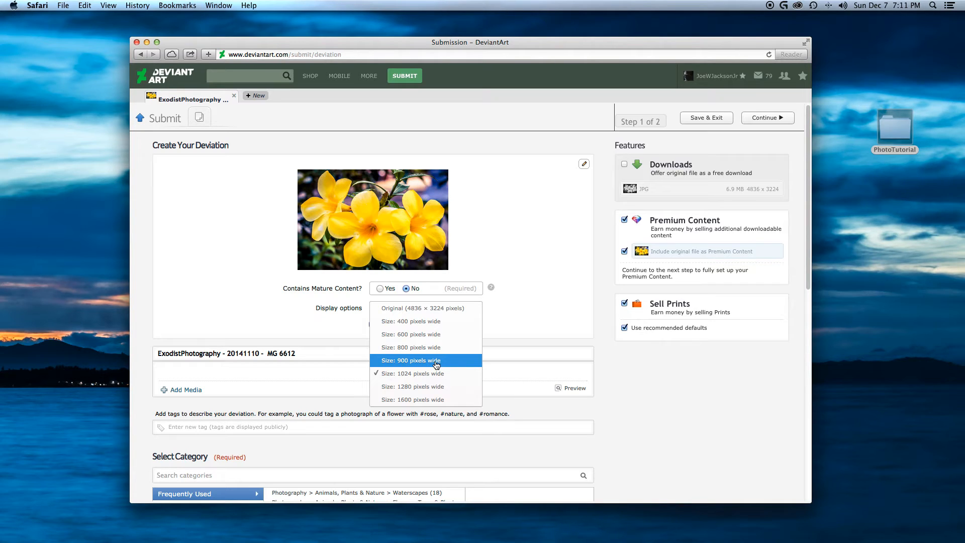
{"action": "left_click", "coordinate": [508, 329]}
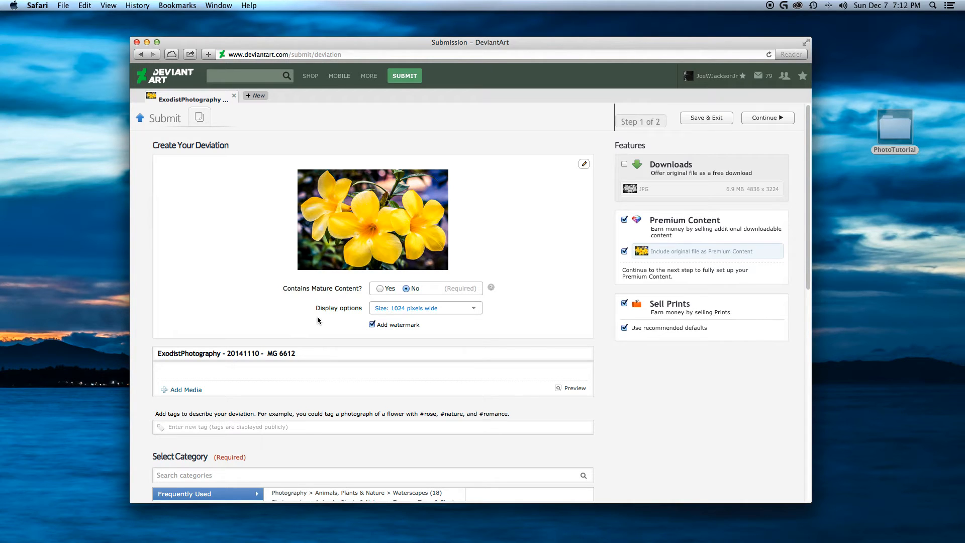
Step: Retitle the deviation "Yellow Bell Trio" and enter the description "Lovely yellow bell flowers from the philippines"
{"action": "triple_click", "coordinate": [307, 353]}
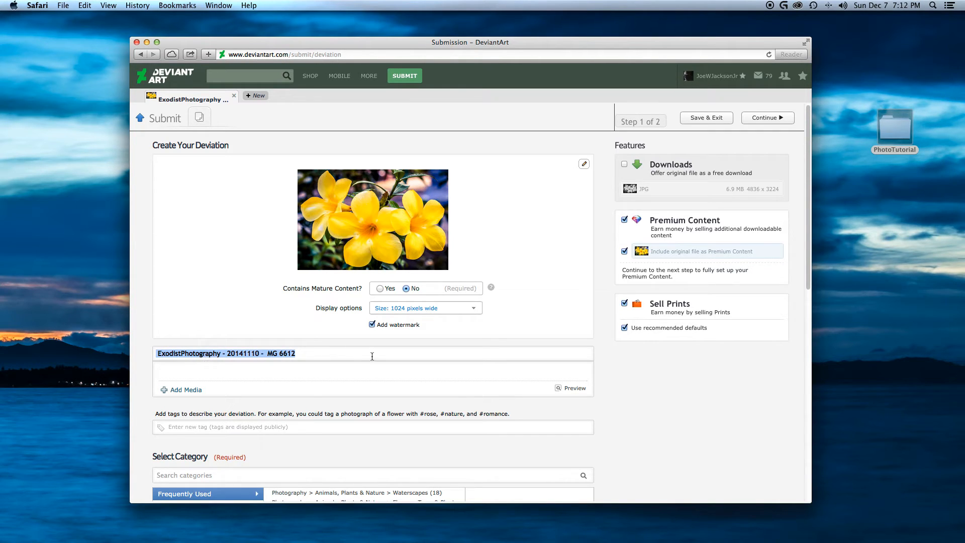
{"action": "key", "text": "BackSpace"}
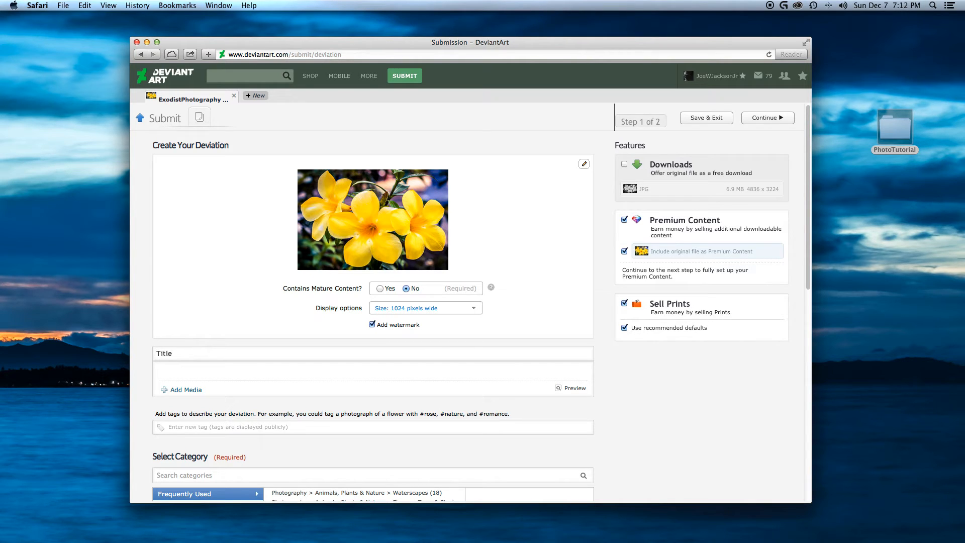
{"action": "type", "text": "Yellow Bell Trio"}
{"action": "left_click", "coordinate": [165, 368]}
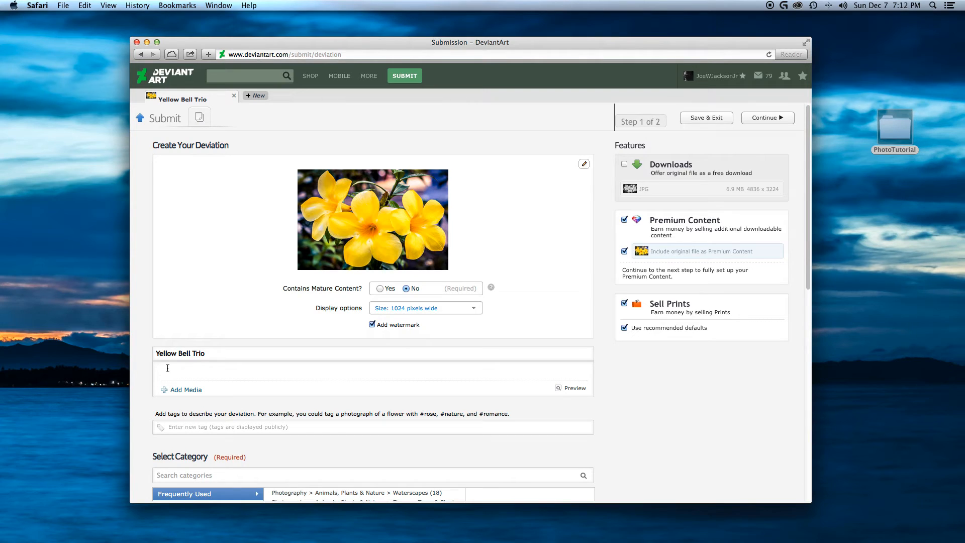
{"action": "type", "text": "Lovely yellow bell flowers from the philippines"}
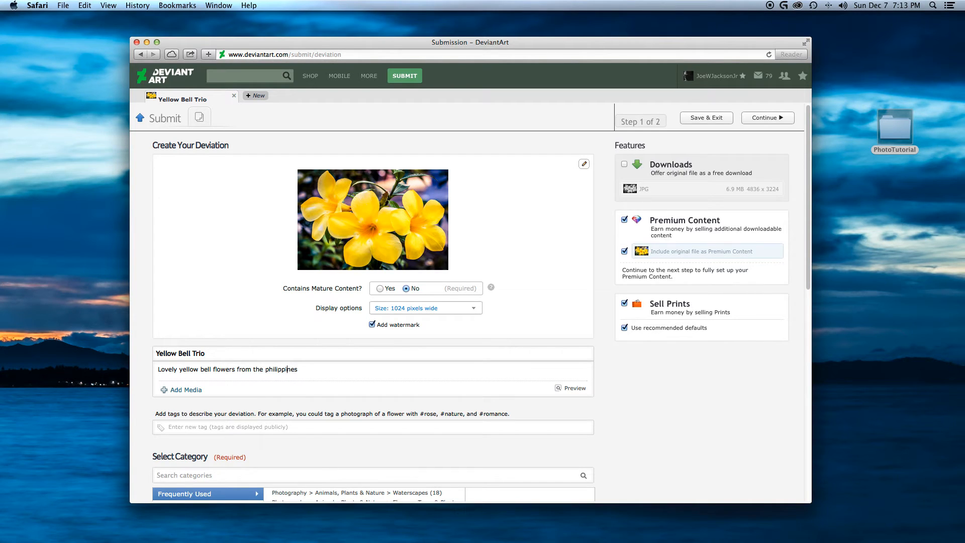
Step: Capitalize Philippines, Bell and Yellow in the description and end the sentence with a period
{"action": "left_click", "coordinate": [267, 369]}
{"action": "key", "text": "BackSpace"}
{"action": "type", "text": "P"}
{"action": "left_click", "coordinate": [202, 370]}
{"action": "key", "text": "BackSpace"}
{"action": "type", "text": "B"}
{"action": "left_click", "coordinate": [183, 370]}
{"action": "key", "text": "BackSpace"}
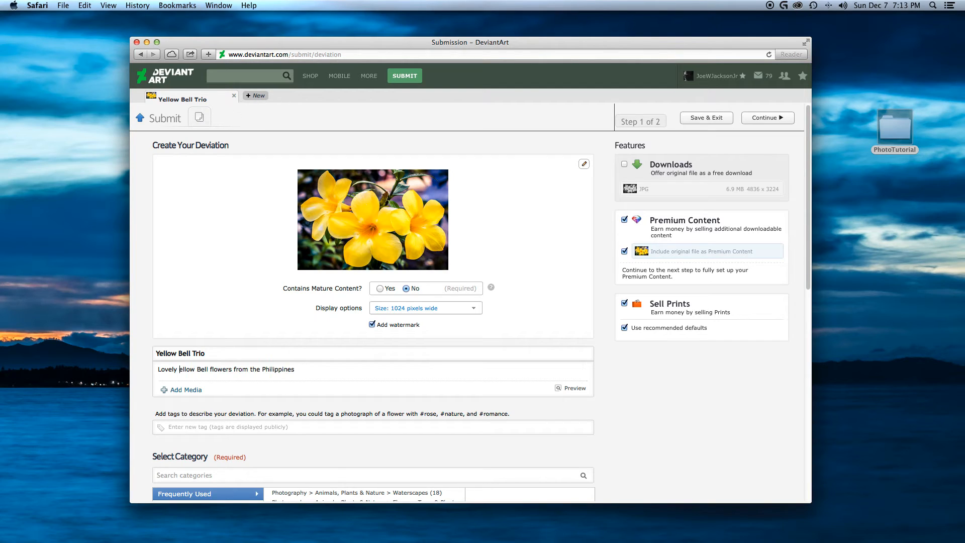
{"action": "type", "text": "Y"}
{"action": "left_click", "coordinate": [305, 367]}
{"action": "type", "text": "."}
Step: Add a second description line reading "Image Size: (16:9) 4836 x 3224", taking the dimensions from the original display size
{"action": "key", "text": "Return"}
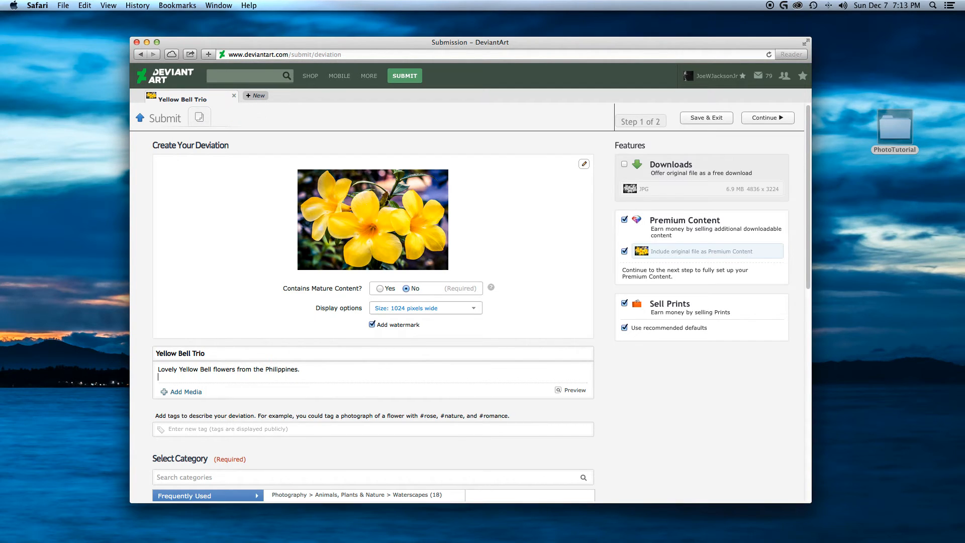
{"action": "type", "text": "Image Size: (16:9)"}
{"action": "left_click", "coordinate": [475, 309]}
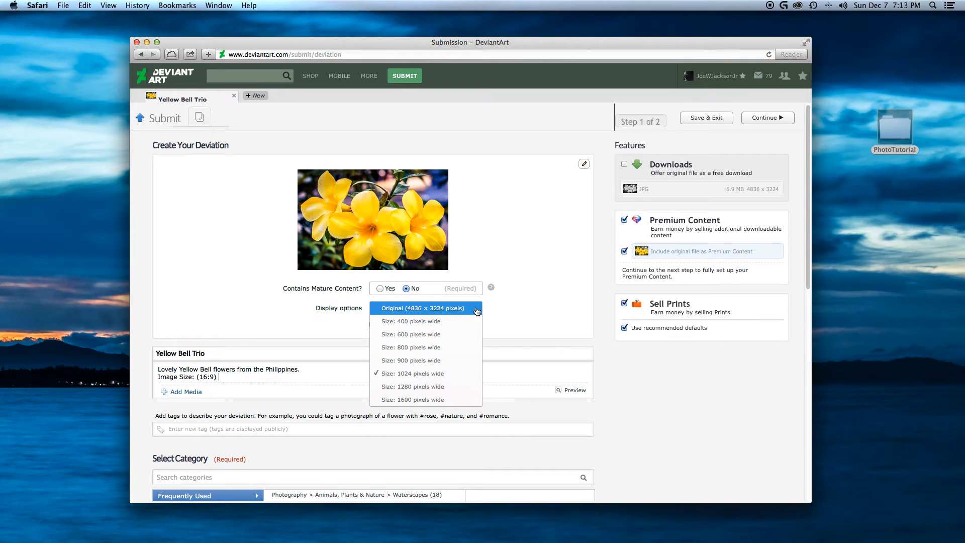
{"action": "left_click", "coordinate": [271, 376]}
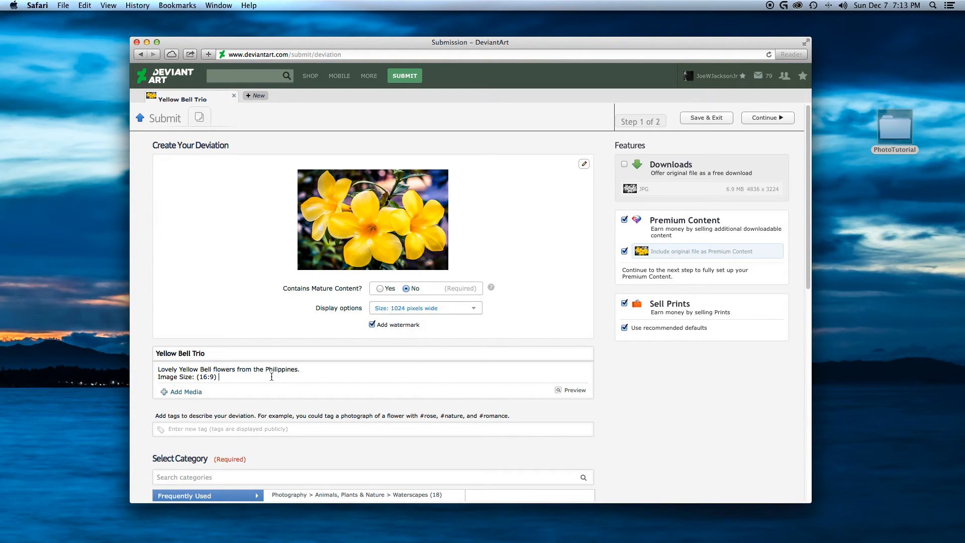
{"action": "type", "text": "4836 x"}
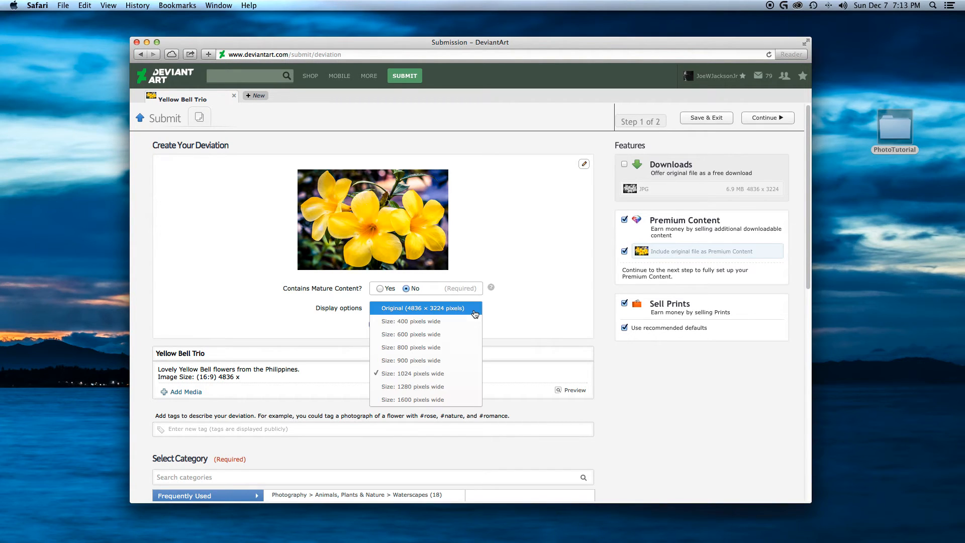
{"action": "left_click", "coordinate": [475, 311]}
{"action": "left_click", "coordinate": [266, 380]}
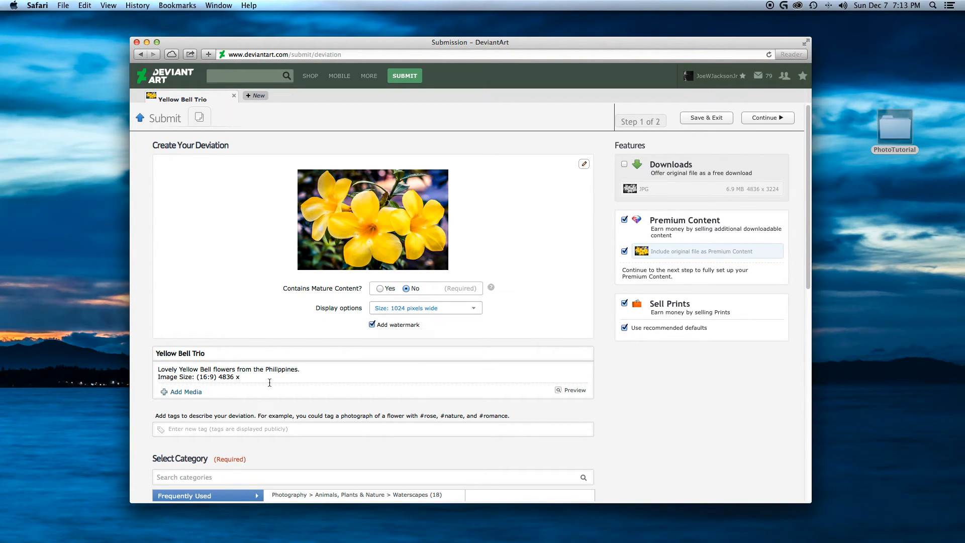
{"action": "type", "text": "3224"}
Step: Add the tags #philippines, #floralphotography and #yellow to the deviation
{"action": "scroll", "coordinate": [354, 388], "scroll_direction": "down", "scroll_amount": 3}
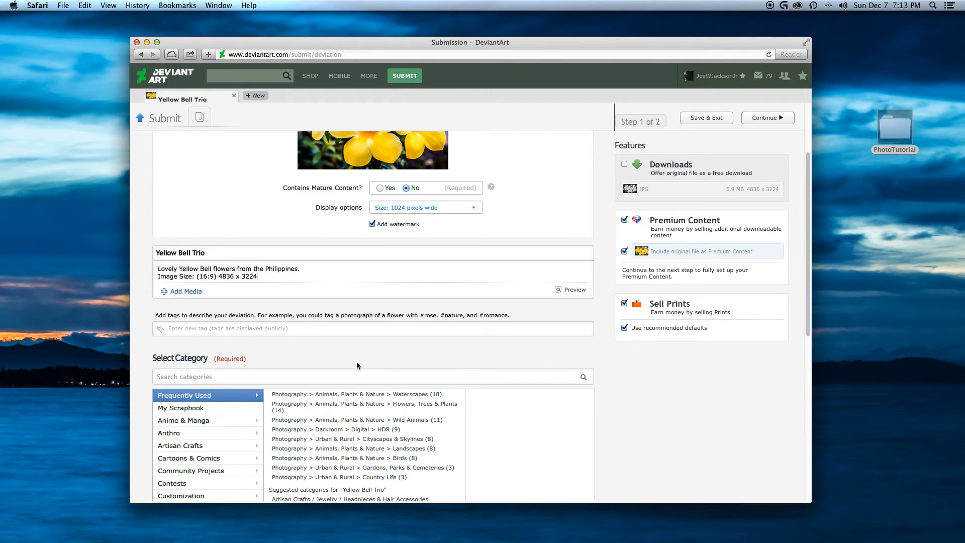
{"action": "left_click", "coordinate": [308, 331]}
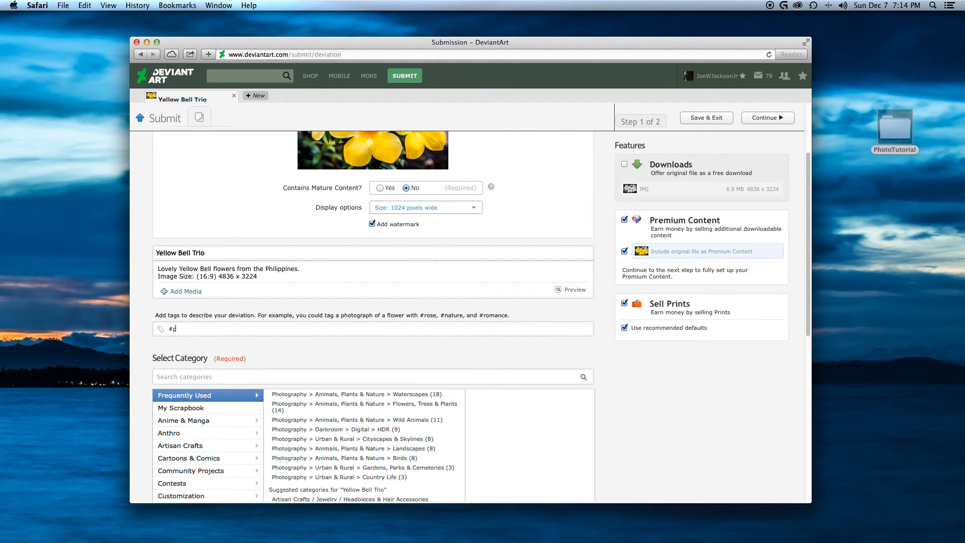
{"action": "type", "text": "hilippines "}
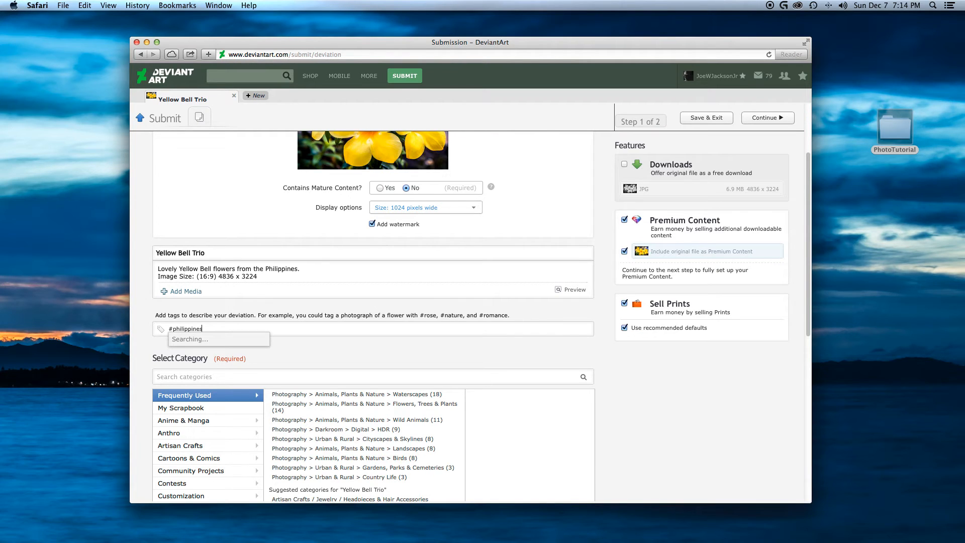
{"action": "type", "text": "#f"}
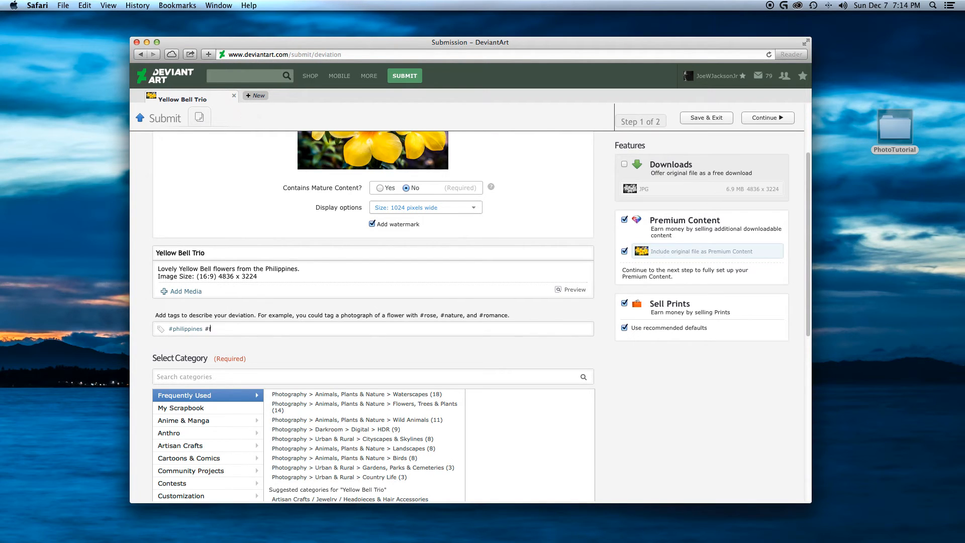
{"action": "type", "text": "loralphotography"}
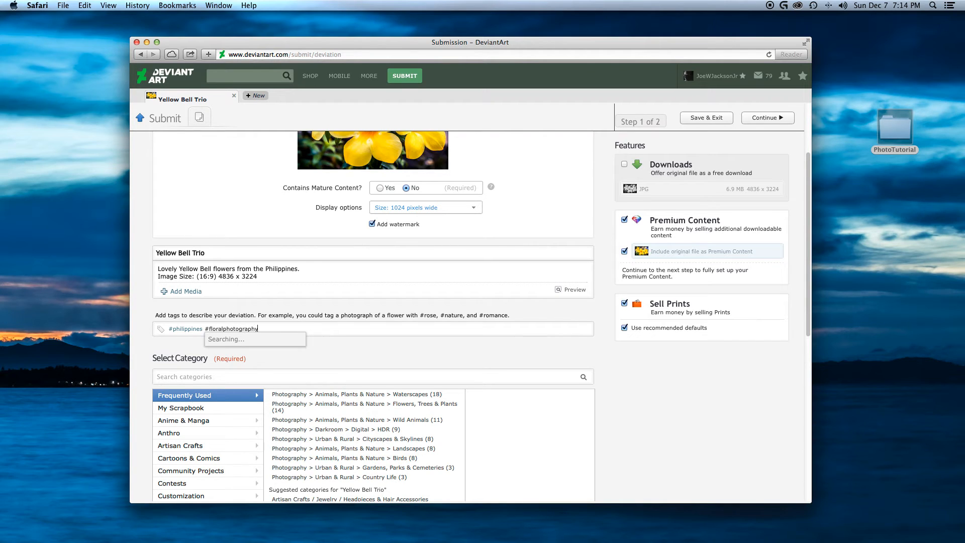
{"action": "key", "text": "space"}
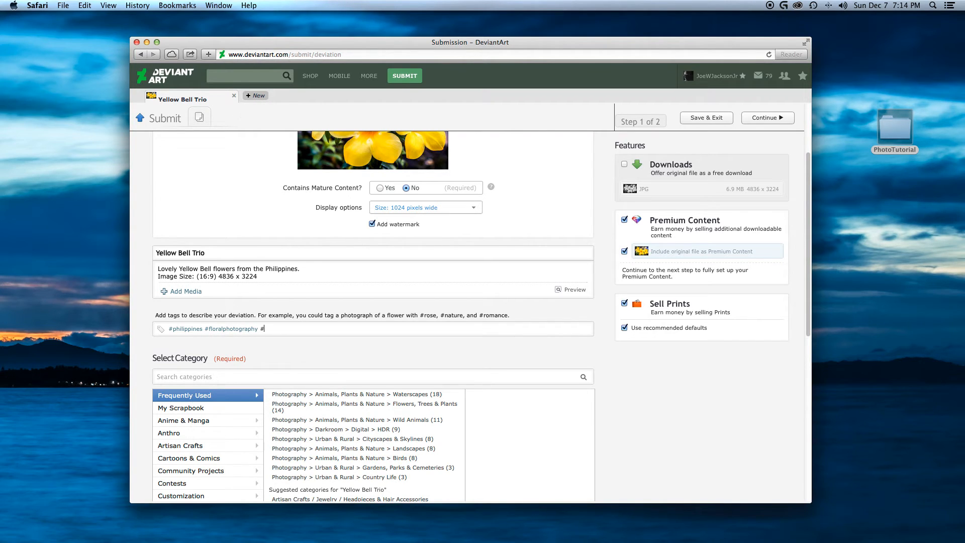
{"action": "type", "text": "#yello"}
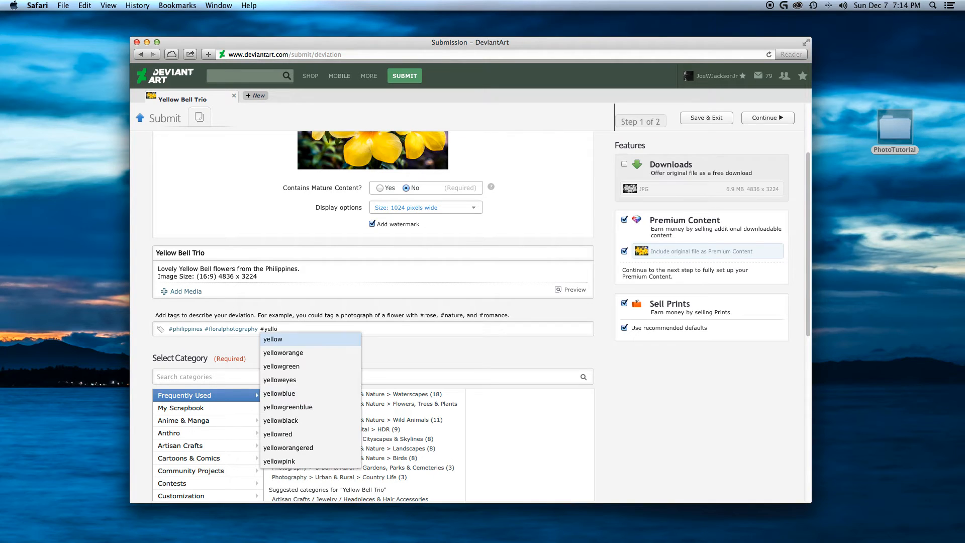
{"action": "type", "text": "w"}
{"action": "key", "text": "space"}
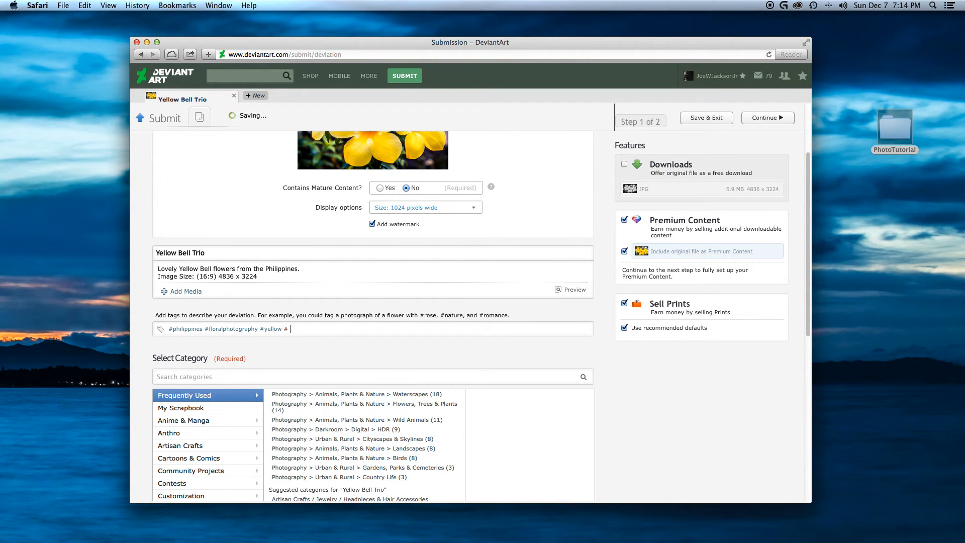
Step: Add the tags #bells, #flowers and #vibrantcolors after the existing ones
{"action": "type", "text": "#bells #flowe"}
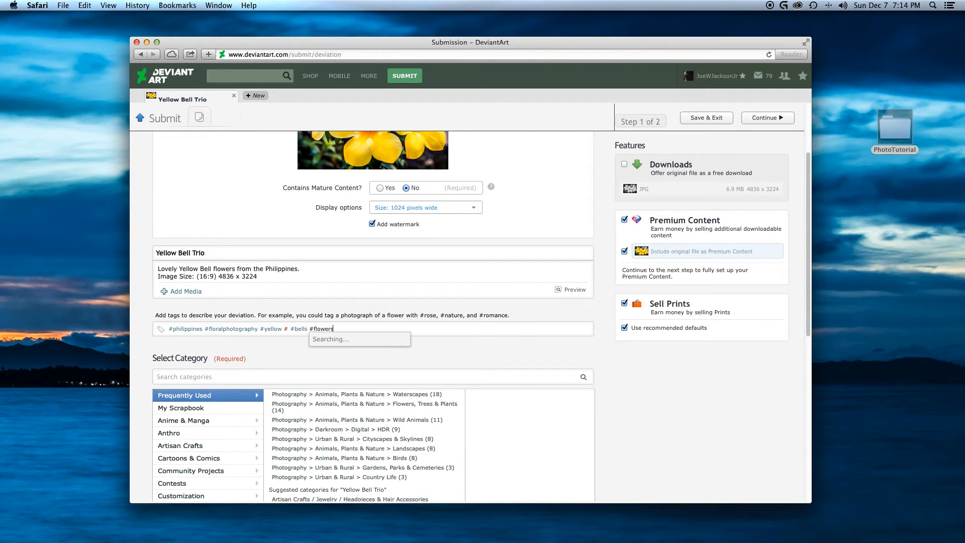
{"action": "type", "text": "rs"}
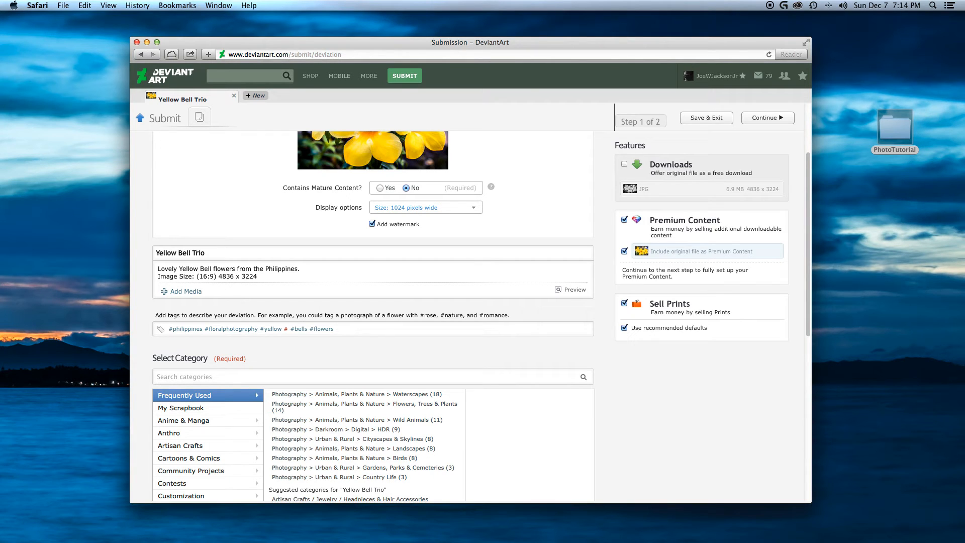
{"action": "type", "text": "#vibran"}
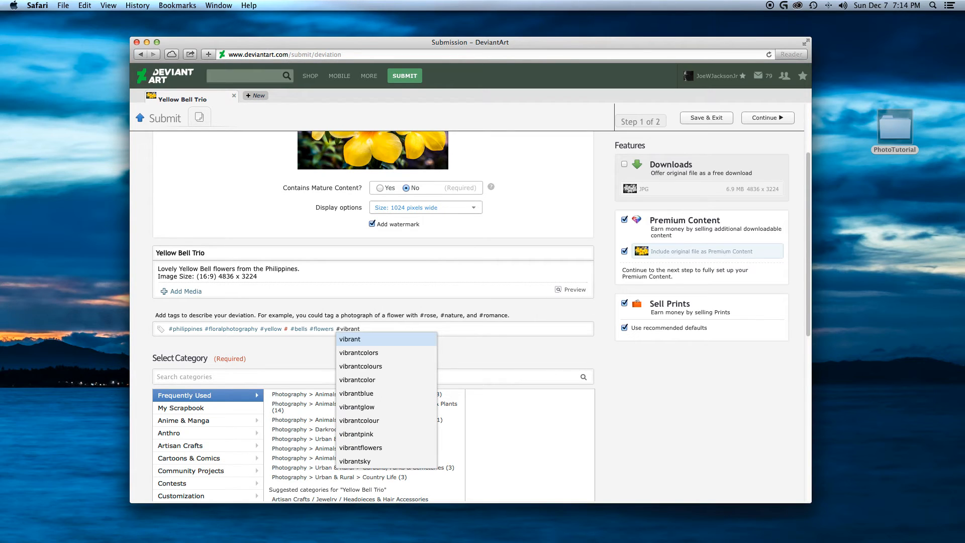
{"action": "type", "text": "t"}
{"action": "left_click", "coordinate": [367, 352]}
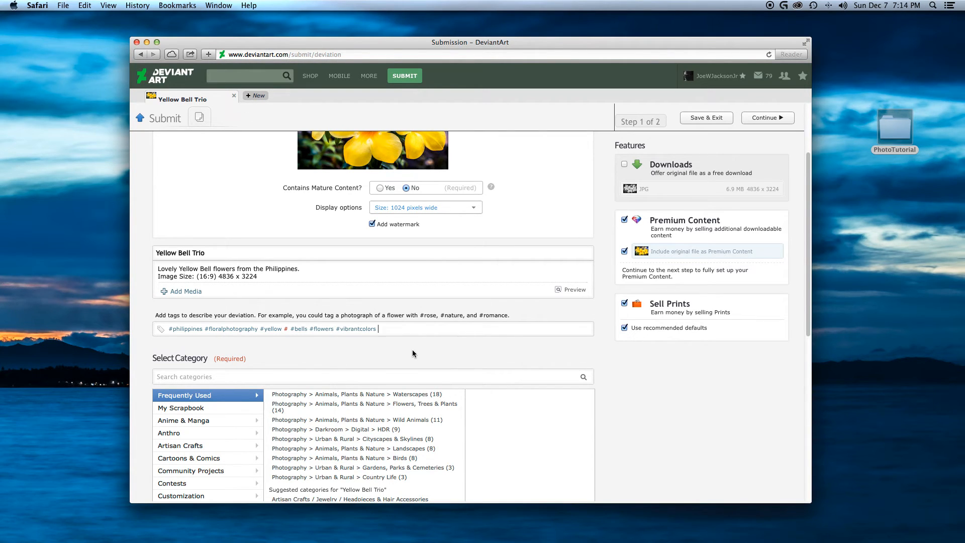
Step: Remove the stray # and extra space before the #bells tag
{"action": "left_click", "coordinate": [290, 329]}
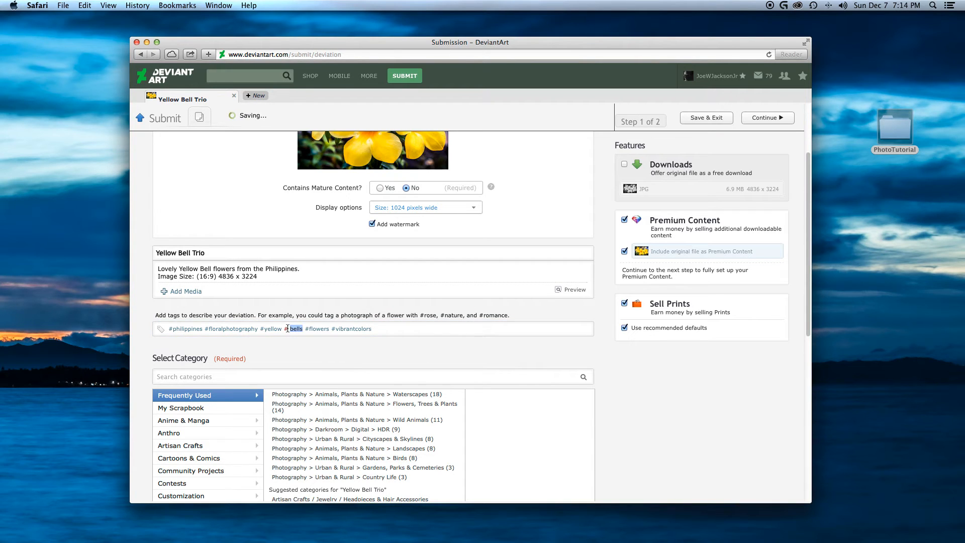
{"action": "key", "text": "BackSpace"}
{"action": "left_click", "coordinate": [380, 331]}
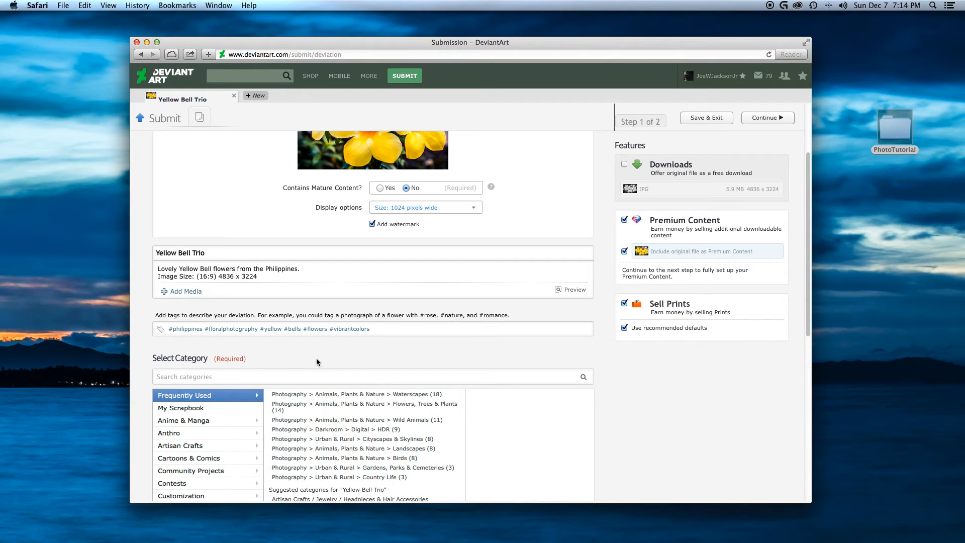
Step: Open the Photography category to list its subcategories for the deviation
{"action": "scroll", "coordinate": [340, 361], "scroll_direction": "down", "scroll_amount": 3}
{"action": "scroll", "coordinate": [342, 366], "scroll_direction": "down", "scroll_amount": 5}
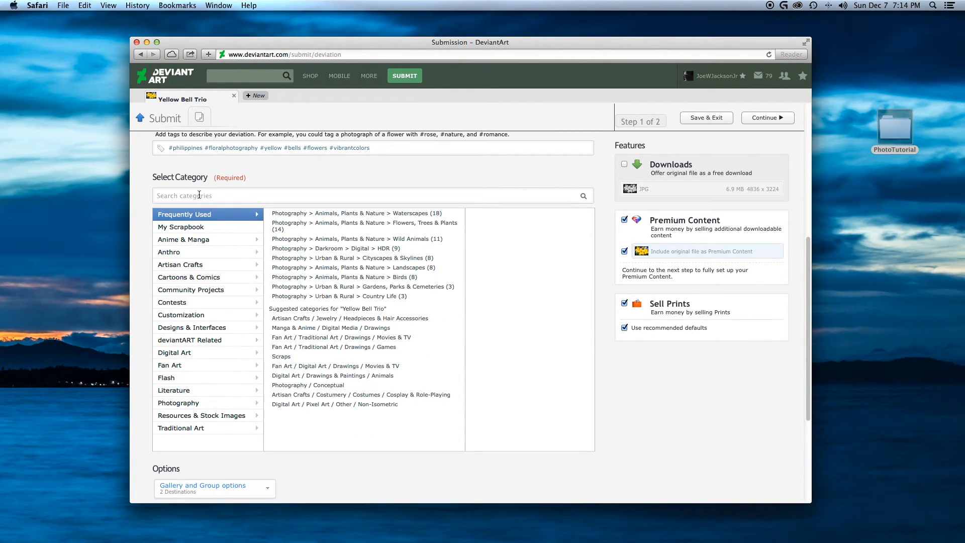
{"action": "left_click", "coordinate": [239, 195]}
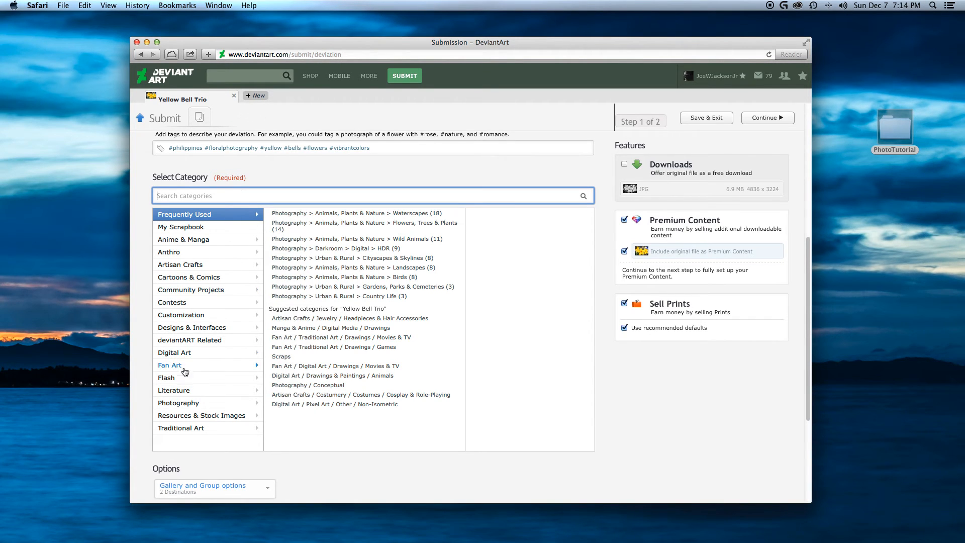
{"action": "left_click", "coordinate": [194, 402]}
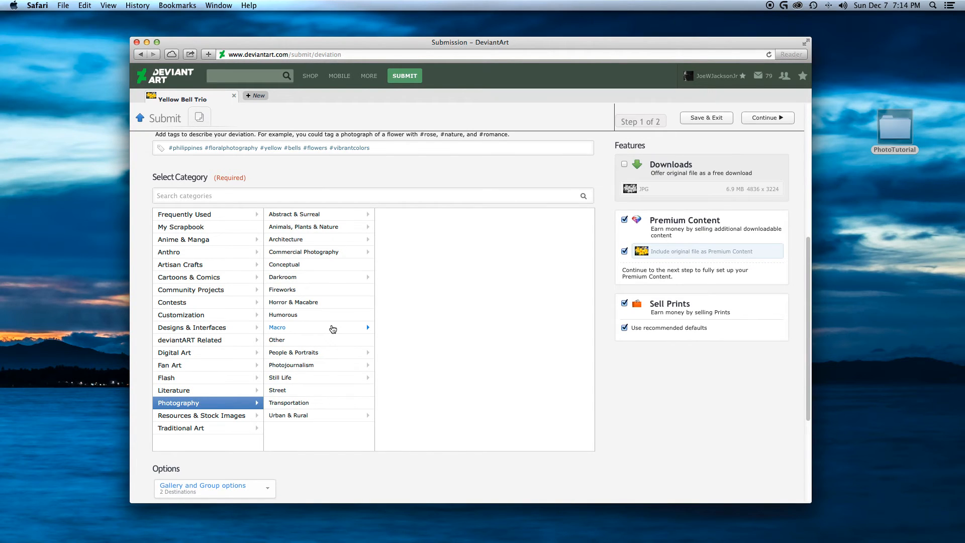
Step: Choose Macro > Nature as the photography subcategory and look at its example images
{"action": "left_click", "coordinate": [349, 328]}
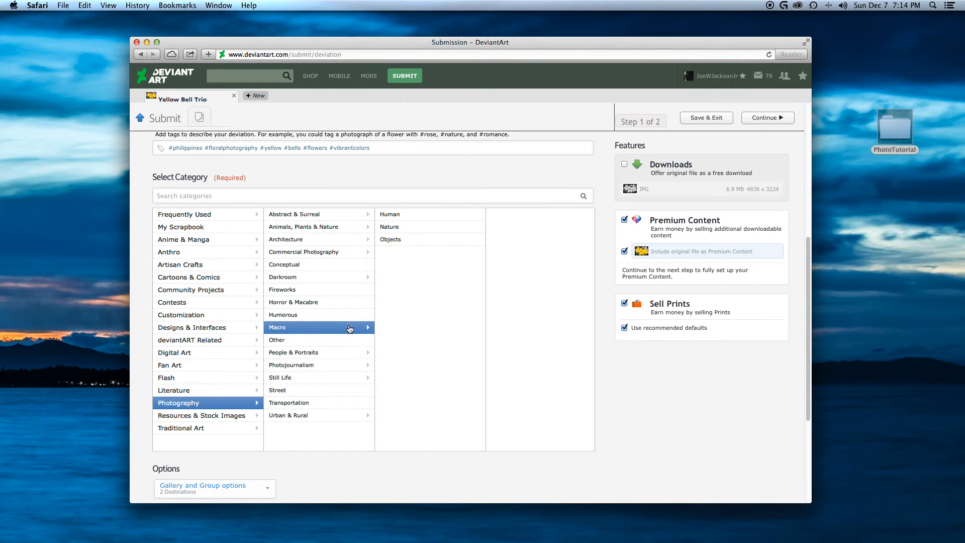
{"action": "left_click", "coordinate": [410, 231]}
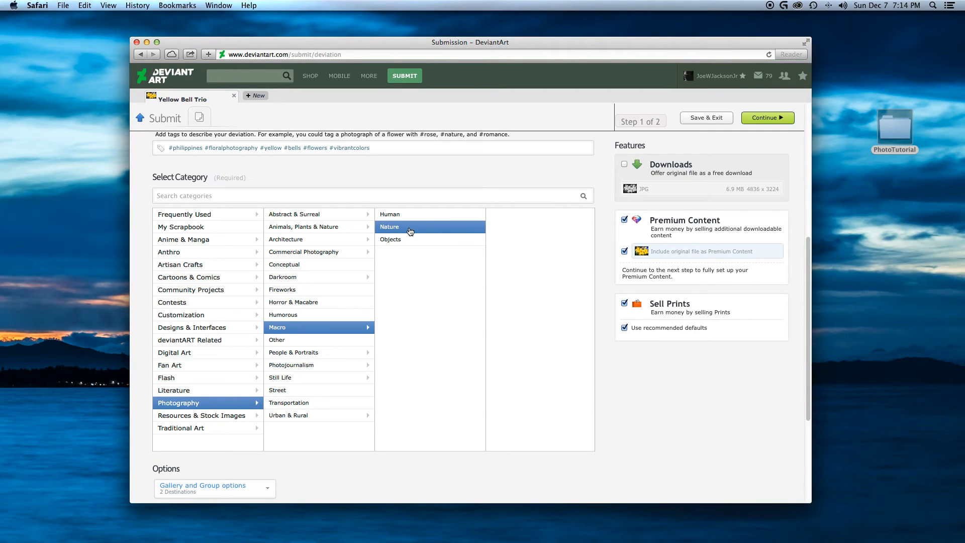
{"action": "scroll", "coordinate": [517, 384], "scroll_direction": "down", "scroll_amount": 3}
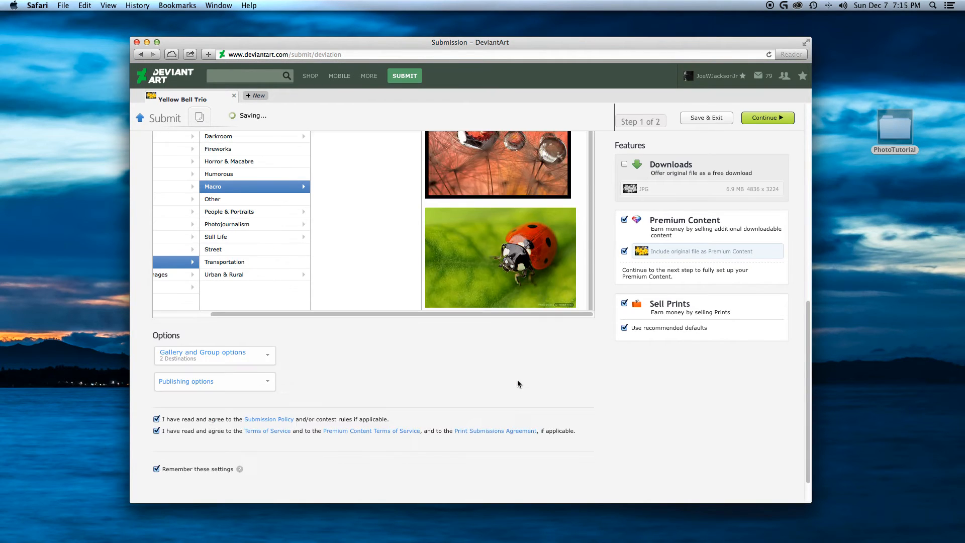
{"action": "scroll", "coordinate": [517, 383], "scroll_direction": "up", "scroll_amount": 8}
{"action": "scroll", "coordinate": [242, 428], "scroll_direction": "down", "scroll_amount": 4}
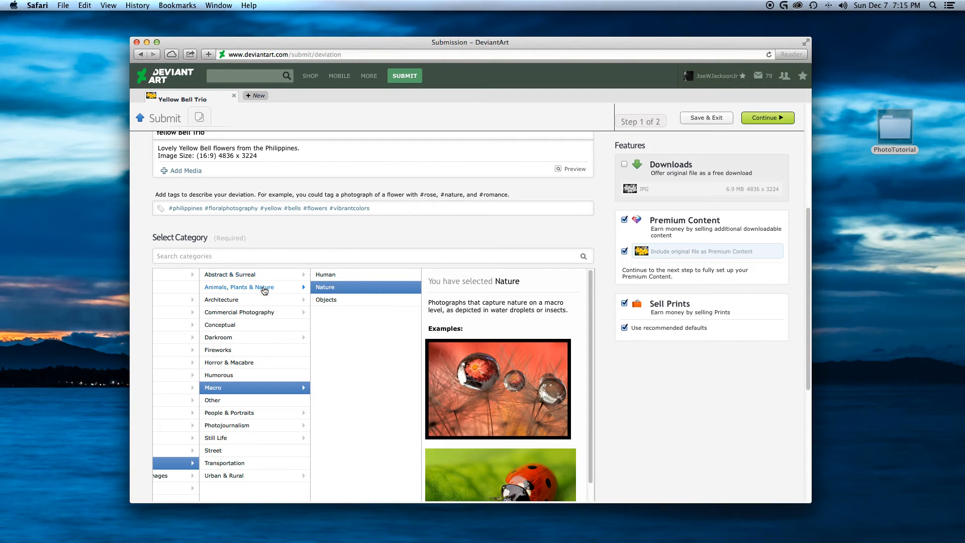
Step: Set the category to Photography > Animals, Plants & Nature > Flowers, Trees & Plants
{"action": "left_click", "coordinate": [264, 290]}
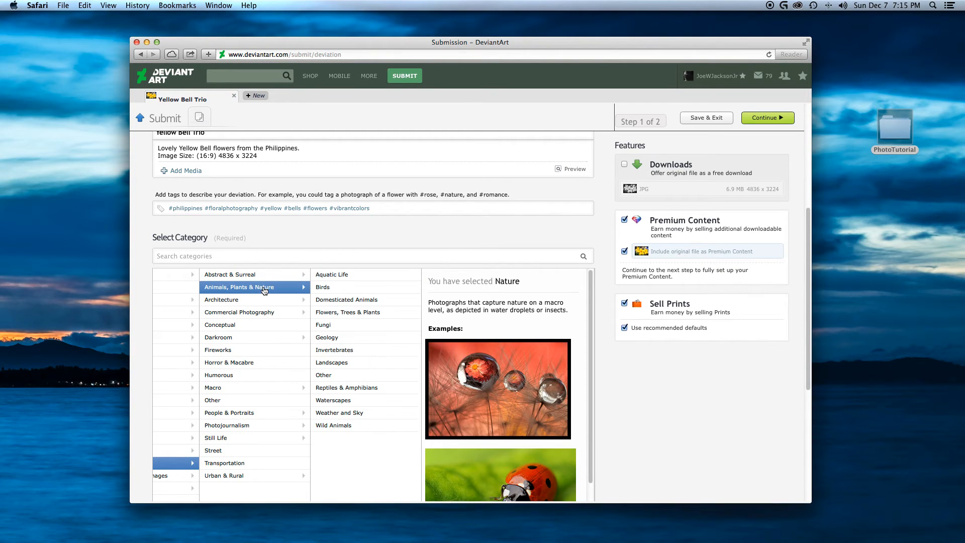
{"action": "left_click", "coordinate": [367, 313]}
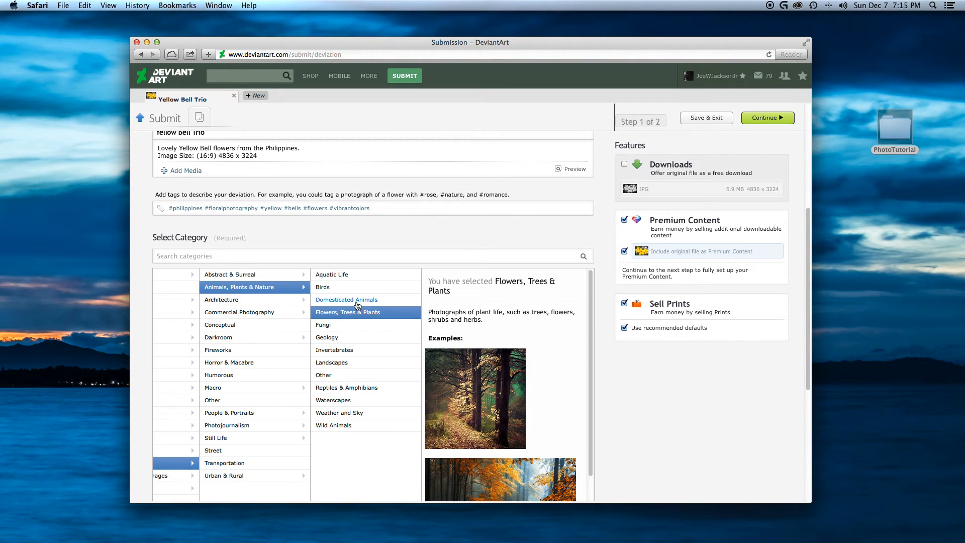
{"action": "scroll", "coordinate": [357, 377], "scroll_direction": "down", "scroll_amount": 5}
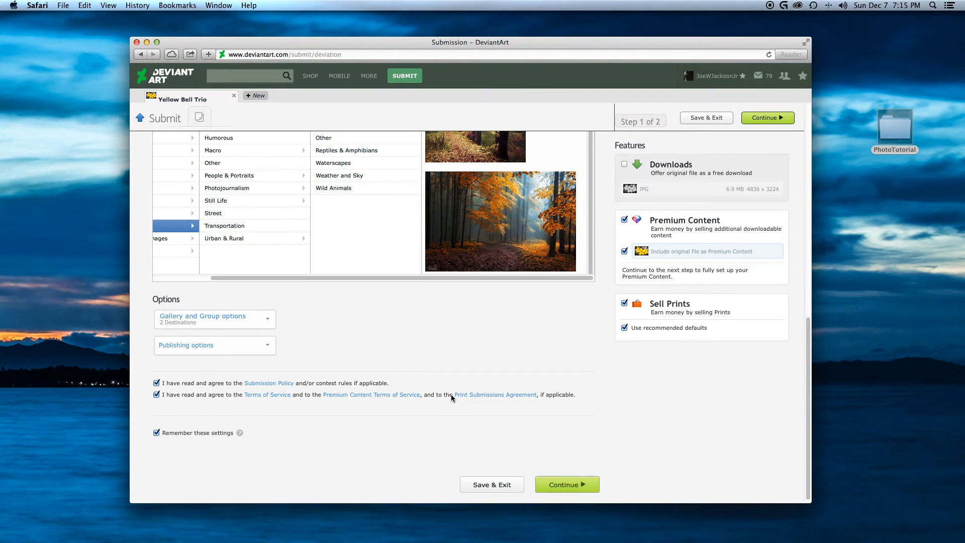
{"action": "scroll", "coordinate": [351, 339], "scroll_direction": "up", "scroll_amount": 5}
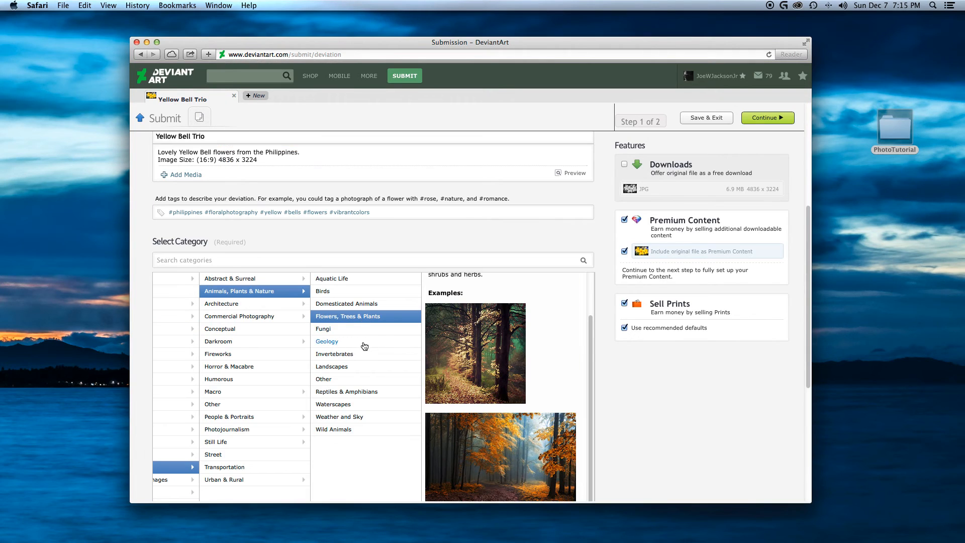
Step: Preview the Fungi, Geology, Invertebrates and Landscapes subcategories and return to Flowers, Trees & Plants
{"action": "left_click", "coordinate": [353, 330]}
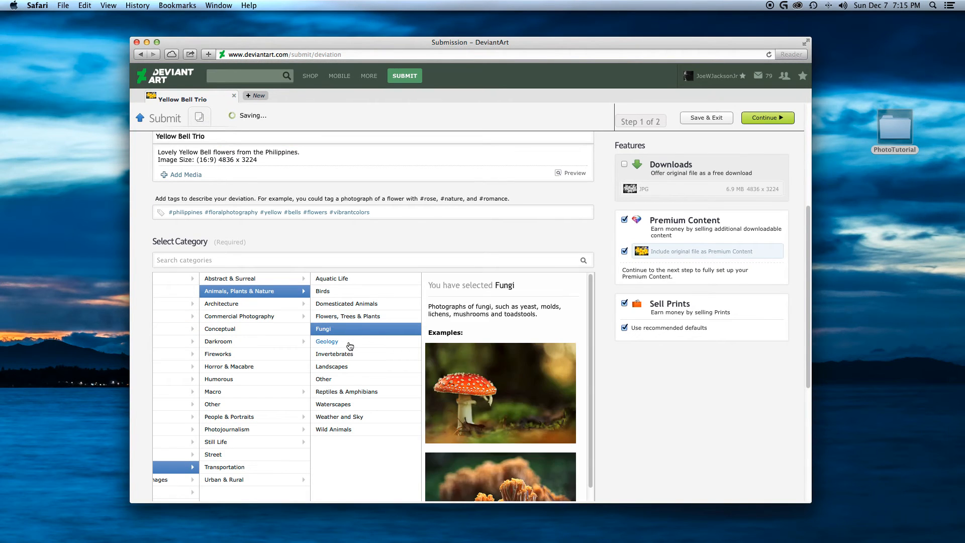
{"action": "left_click", "coordinate": [350, 342]}
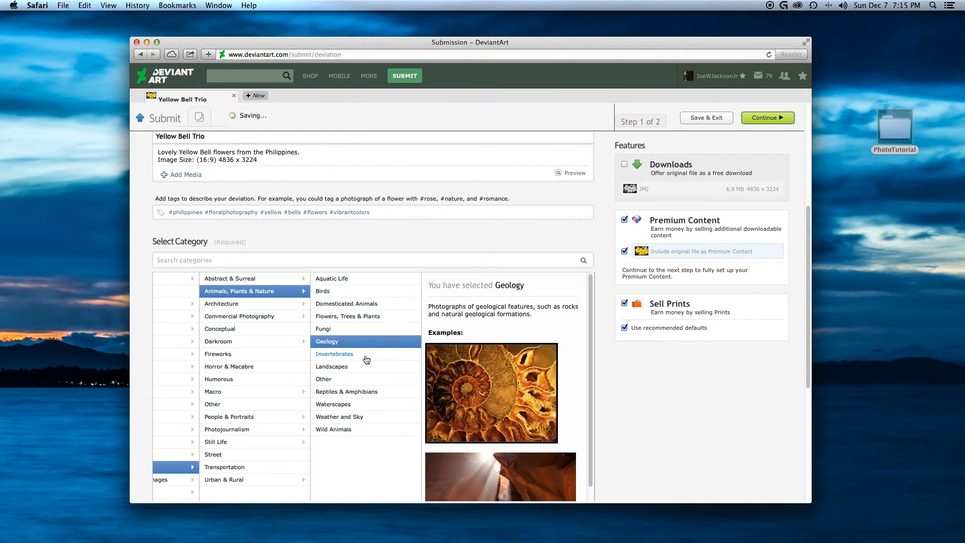
{"action": "left_click", "coordinate": [361, 355]}
{"action": "scroll", "coordinate": [369, 357], "scroll_direction": "down", "scroll_amount": 2}
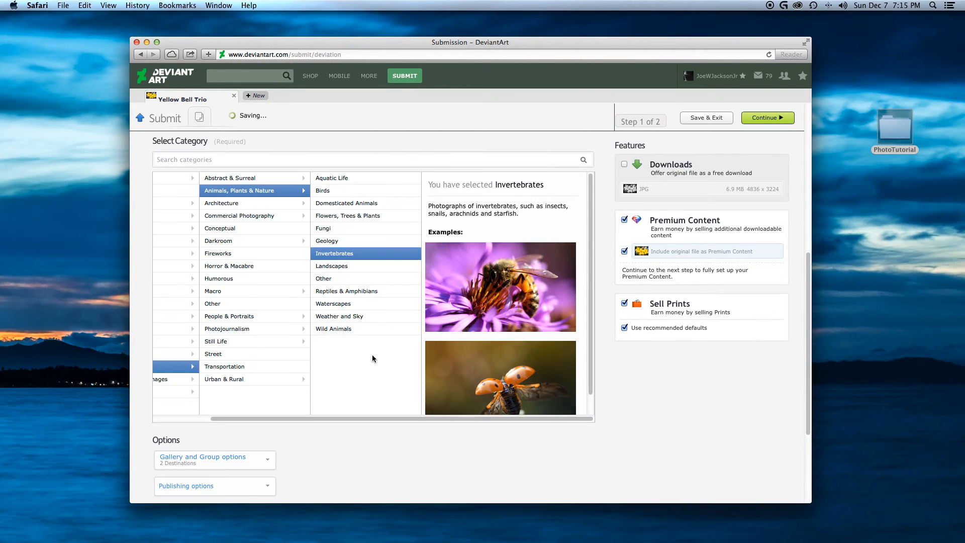
{"action": "left_click", "coordinate": [376, 270]}
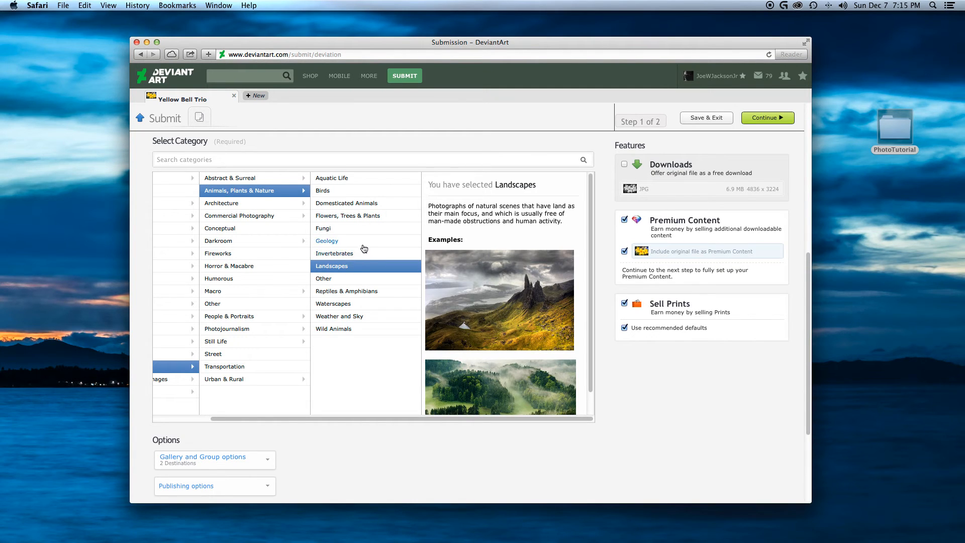
{"action": "left_click", "coordinate": [370, 216]}
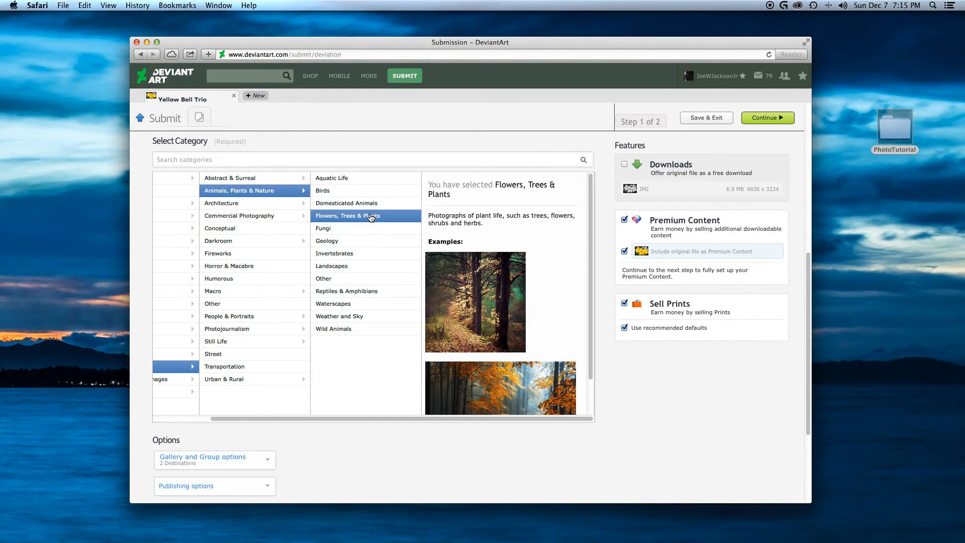
Step: In the gallery options, replace the Waterscapes folder with Floral Nature, keeping Featured selected
{"action": "scroll", "coordinate": [536, 326], "scroll_direction": "down", "scroll_amount": 5}
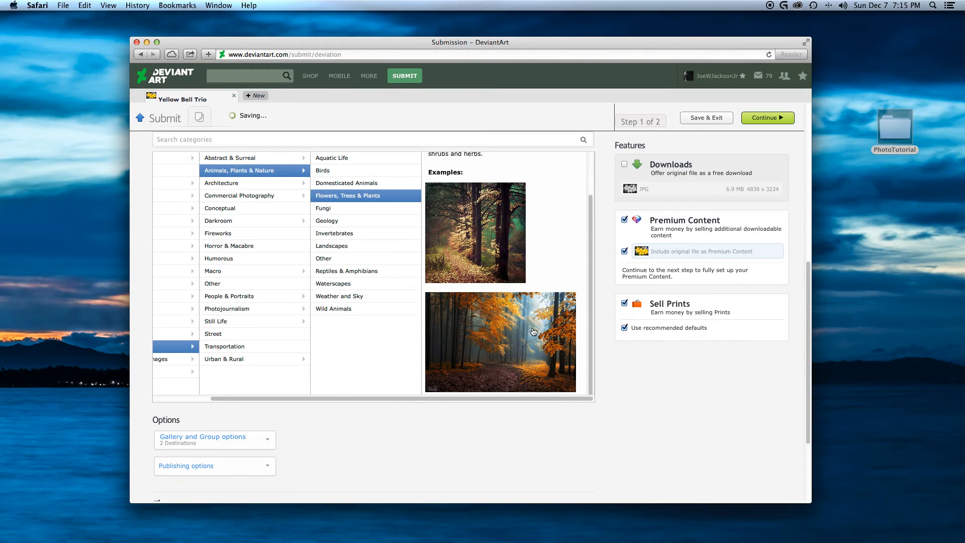
{"action": "scroll", "coordinate": [352, 397], "scroll_direction": "down", "scroll_amount": 5}
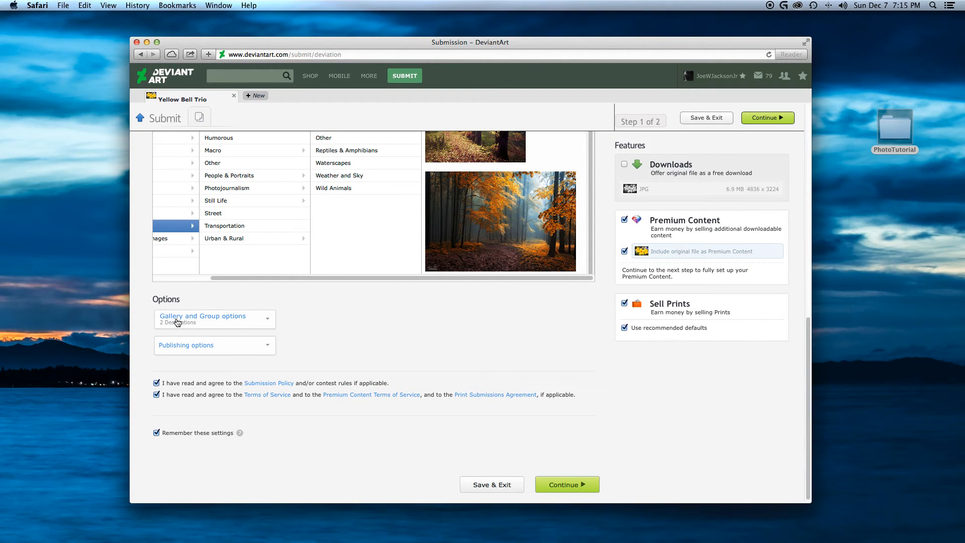
{"action": "left_click", "coordinate": [268, 322]}
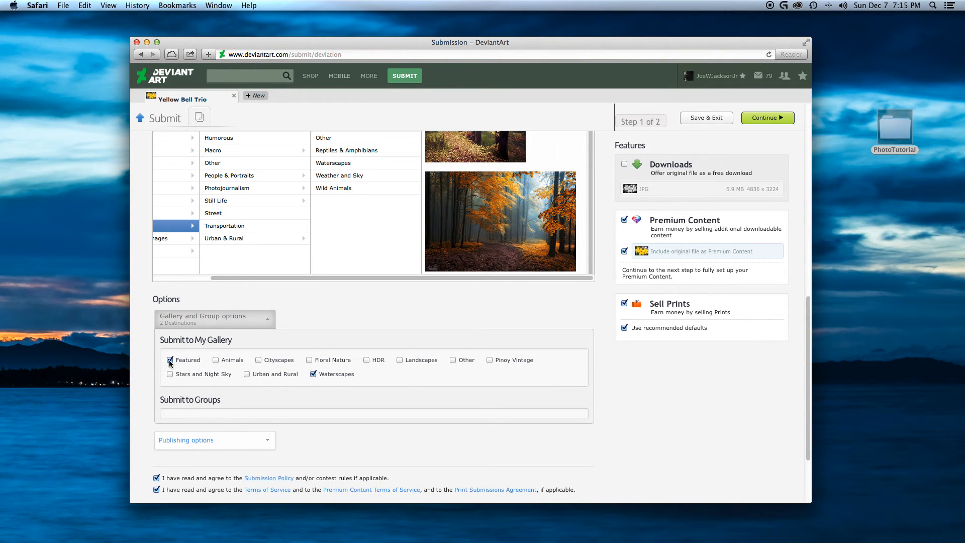
{"action": "left_click", "coordinate": [313, 374]}
{"action": "left_click", "coordinate": [310, 361]}
{"action": "scroll", "coordinate": [467, 417], "scroll_direction": "down", "scroll_amount": 2}
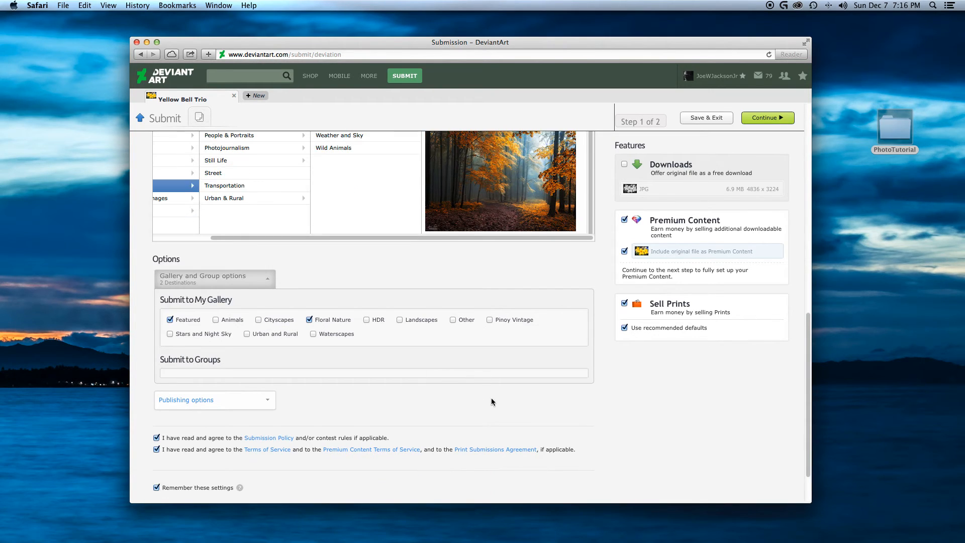
Step: Expand the publishing options and review the comment, critique, sharing and license settings and the rest of the form
{"action": "scroll", "coordinate": [463, 400], "scroll_direction": "down", "scroll_amount": 2}
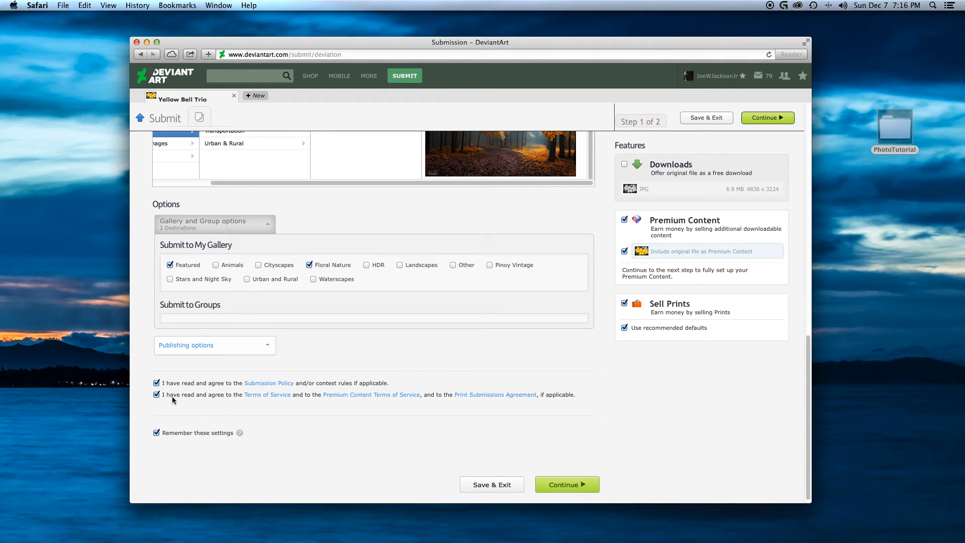
{"action": "left_click", "coordinate": [274, 348]}
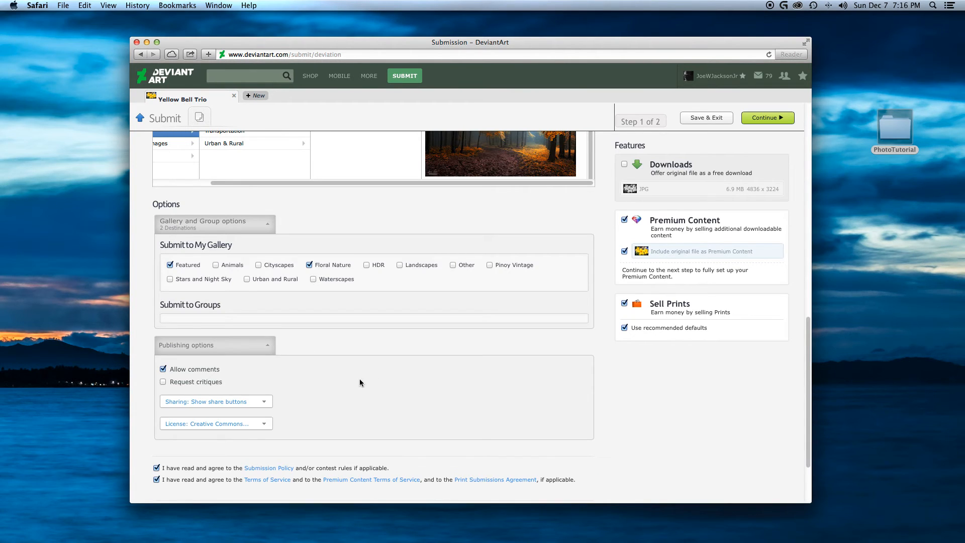
{"action": "scroll", "coordinate": [360, 383], "scroll_direction": "down", "scroll_amount": 3}
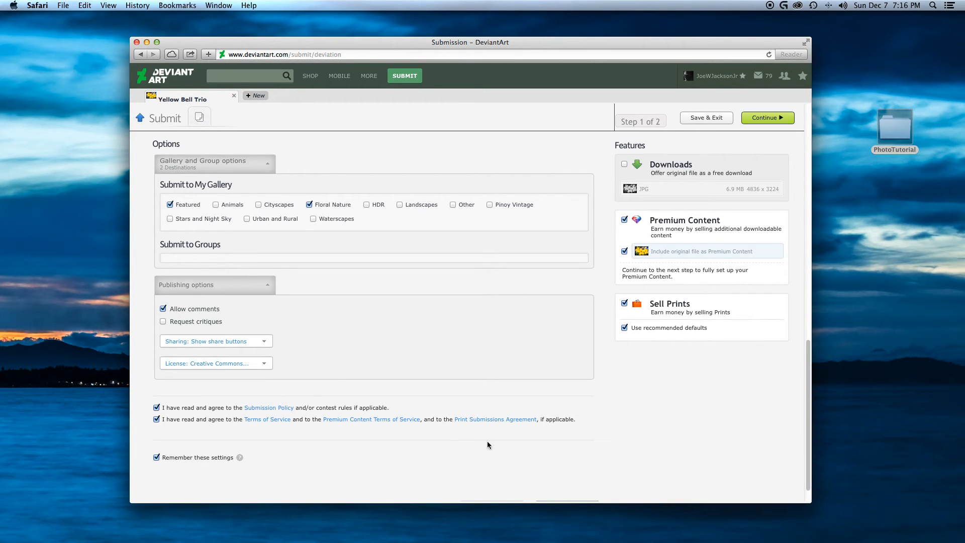
{"action": "scroll", "coordinate": [513, 392], "scroll_direction": "up", "scroll_amount": 10}
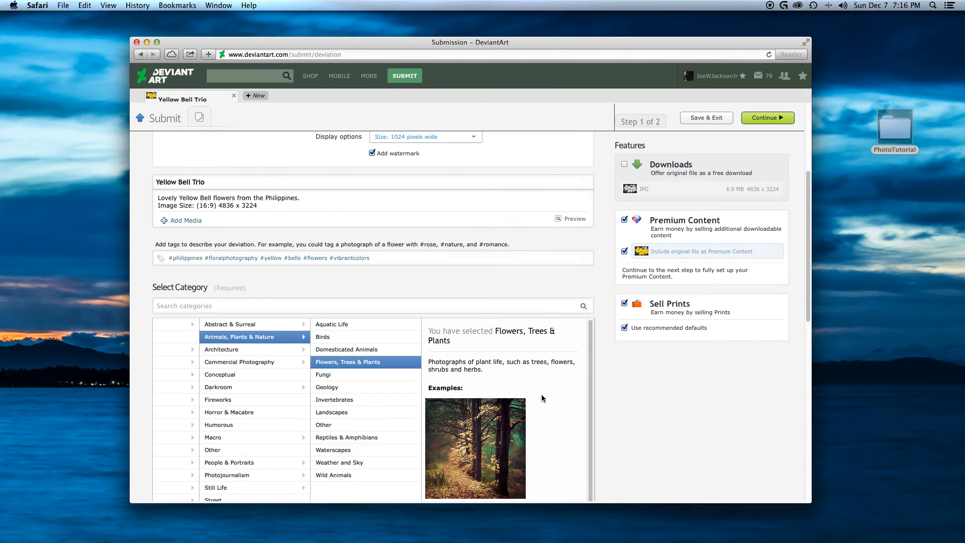
Step: Continue to the Premium Content step and read through the Personal and Non-Commercial Use seller agreement
{"action": "left_click", "coordinate": [766, 119]}
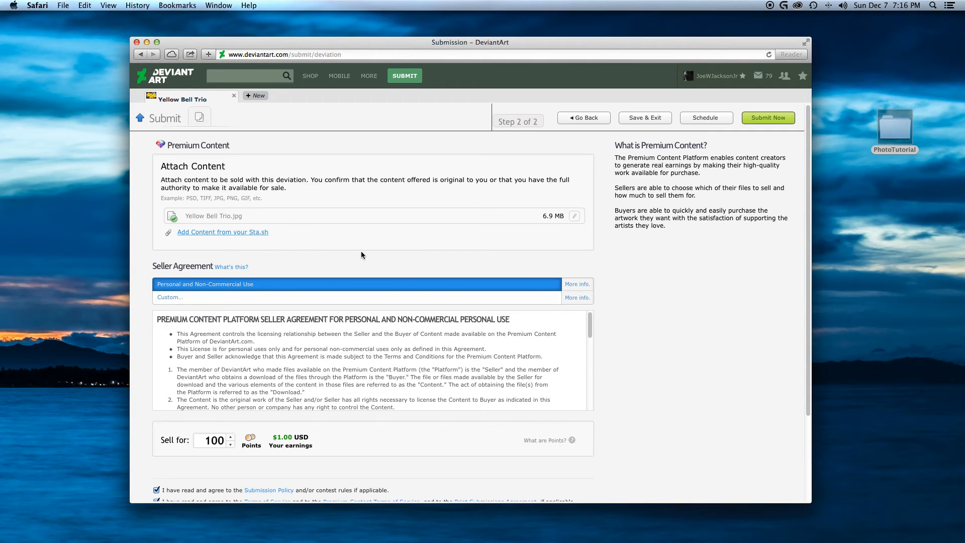
{"action": "scroll", "coordinate": [372, 352], "scroll_direction": "down", "scroll_amount": 10}
{"action": "scroll", "coordinate": [638, 340], "scroll_direction": "down", "scroll_amount": 5}
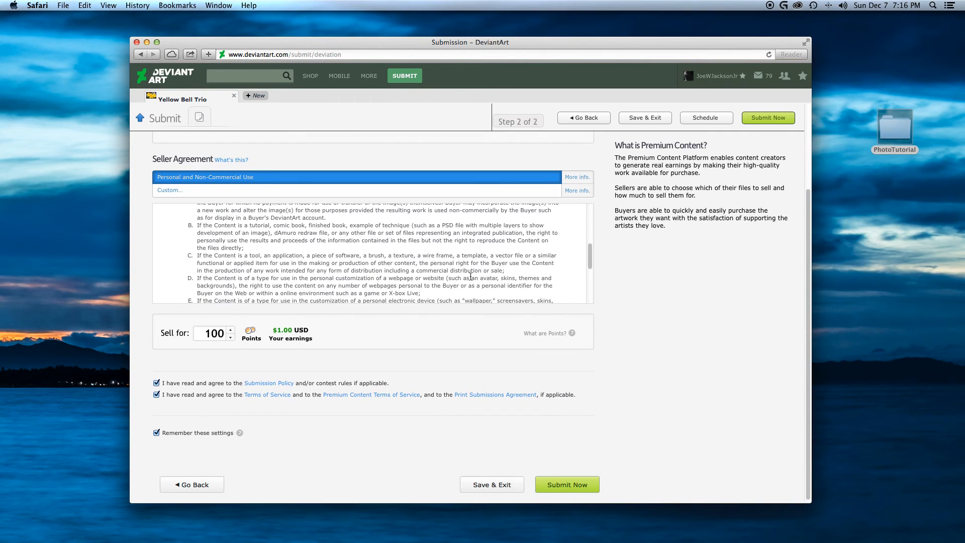
{"action": "scroll", "coordinate": [390, 248], "scroll_direction": "down", "scroll_amount": 5}
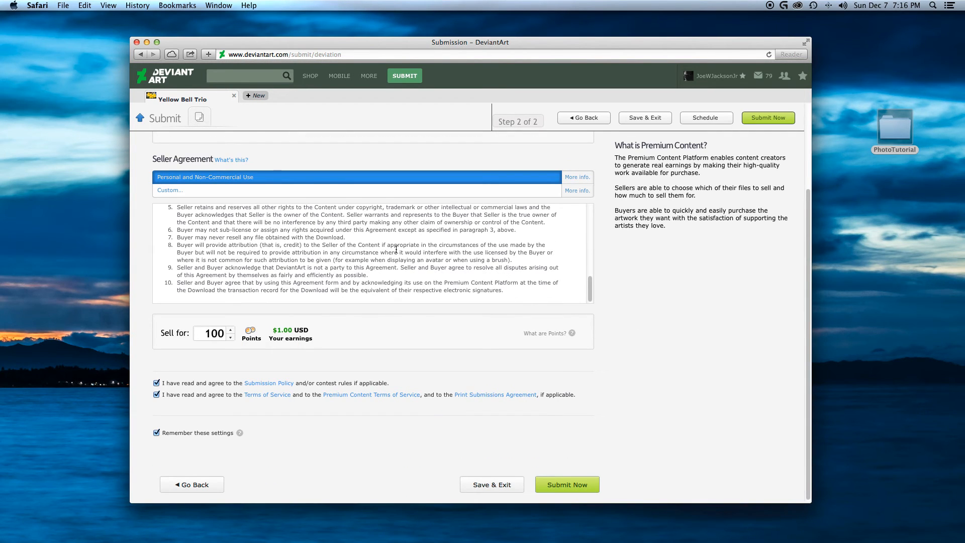
Step: Set the selling price of the premium content to 40 points
{"action": "double_click", "coordinate": [214, 333]}
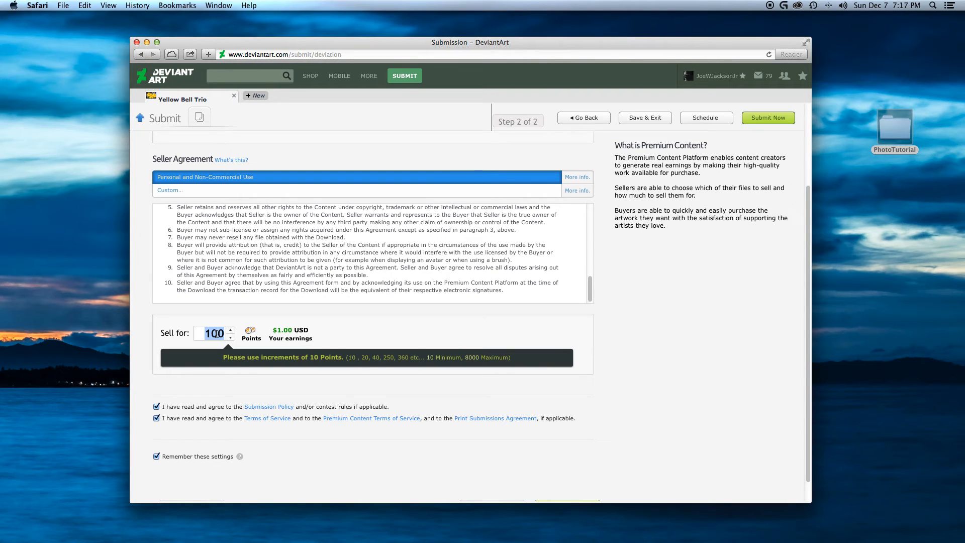
{"action": "type", "text": "40"}
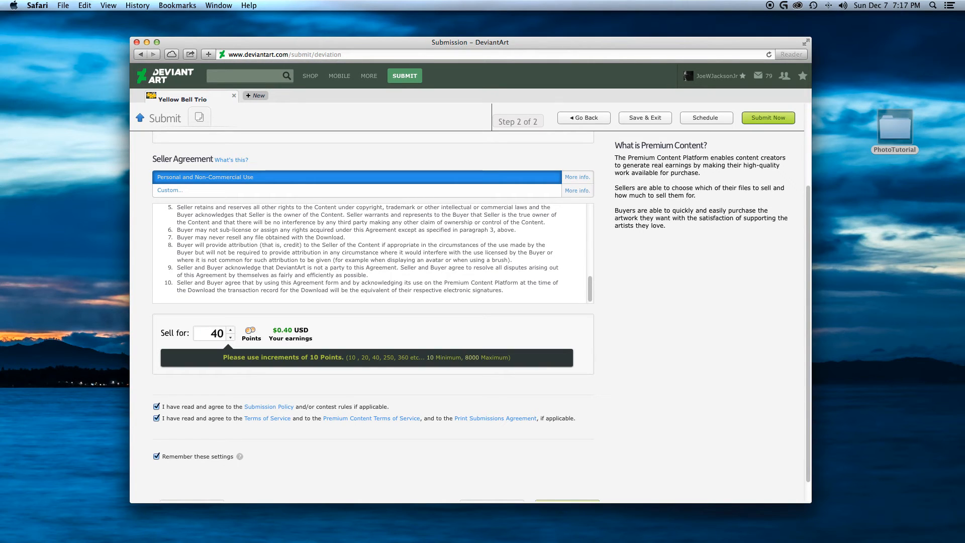
{"action": "left_click", "coordinate": [411, 328]}
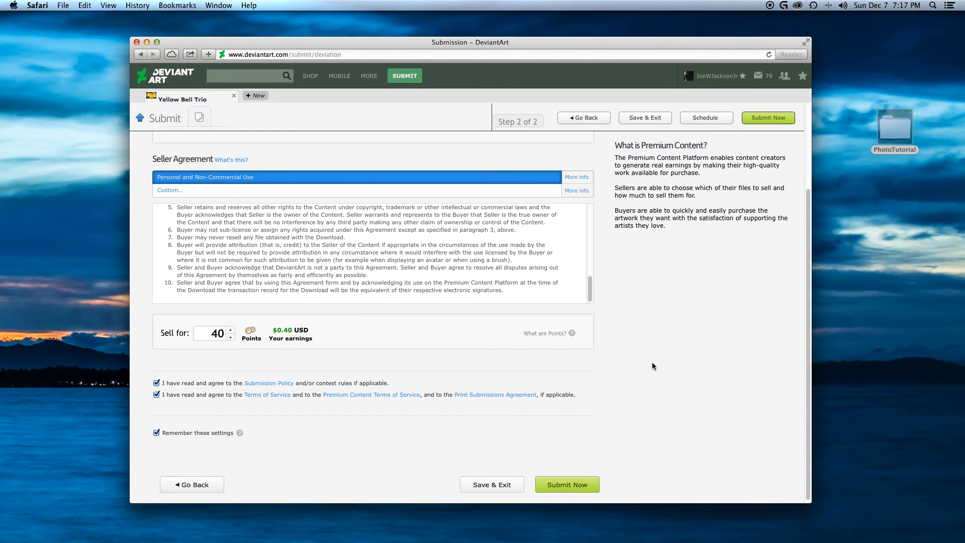
{"action": "scroll", "coordinate": [657, 377], "scroll_direction": "up", "scroll_amount": 2}
{"action": "scroll", "coordinate": [658, 376], "scroll_direction": "down", "scroll_amount": 2}
{"action": "left_click", "coordinate": [220, 334]}
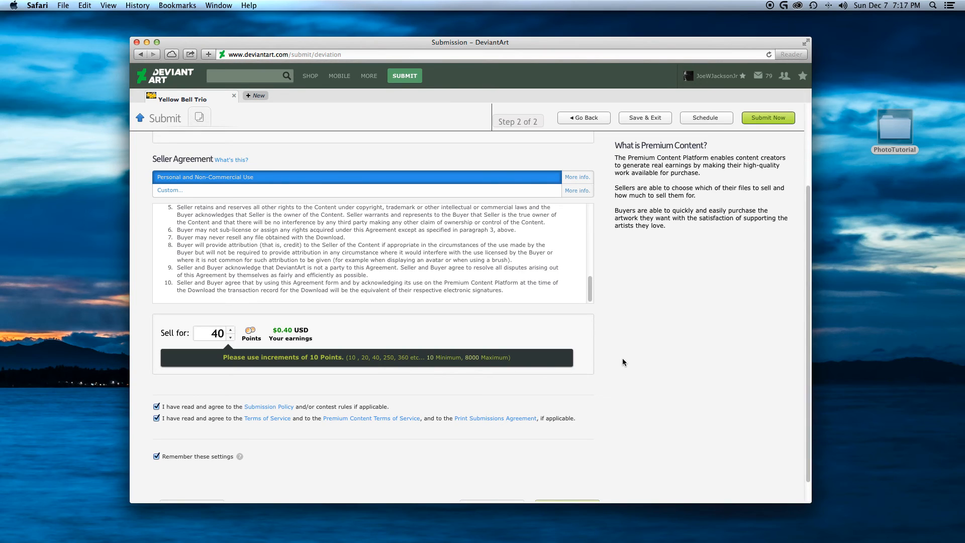
{"action": "left_click", "coordinate": [658, 362]}
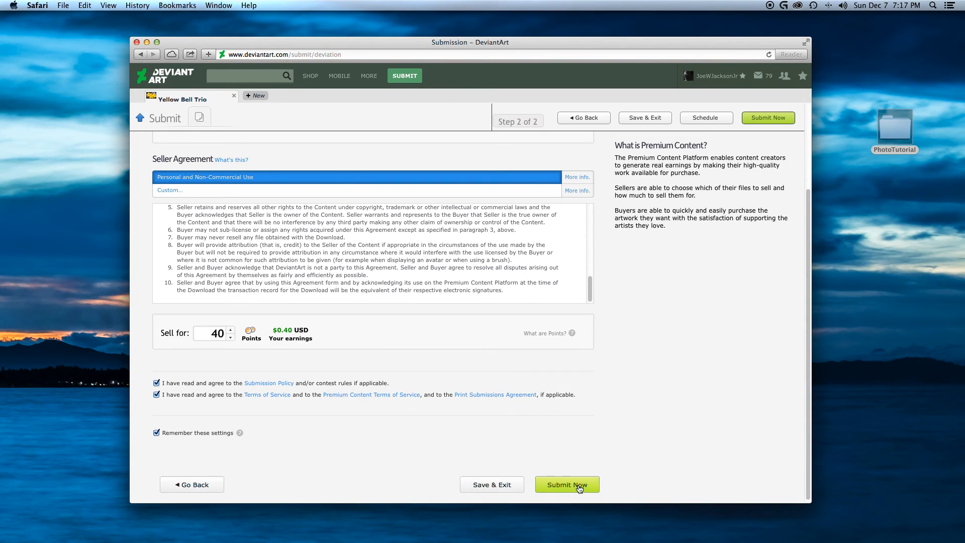
Step: Submit the Yellow Bell Trio deviation and view its published page
{"action": "scroll", "coordinate": [580, 487], "scroll_direction": "up", "scroll_amount": 3}
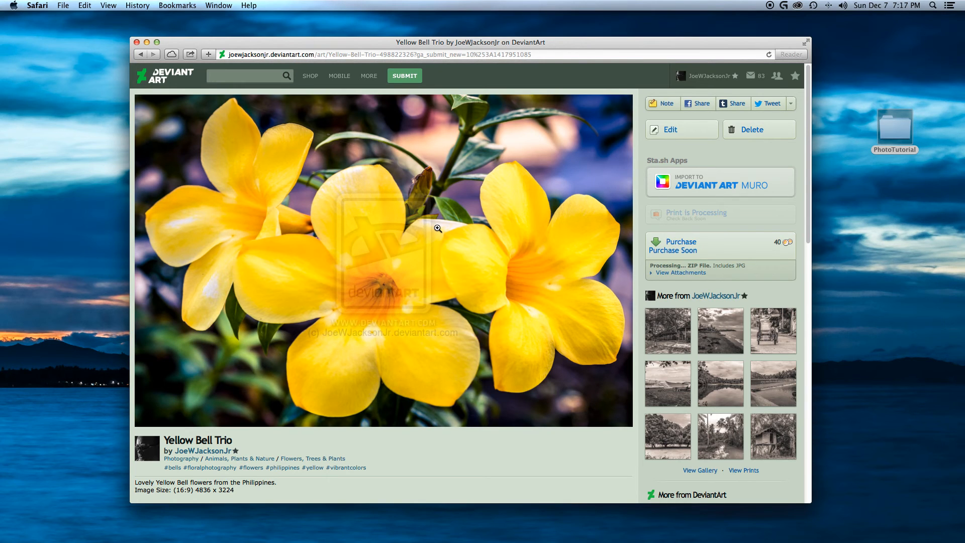
Step: Look over the published Yellow Bell Trio page and open the deviation's edit form
{"action": "scroll", "coordinate": [478, 246], "scroll_direction": "down", "scroll_amount": 10}
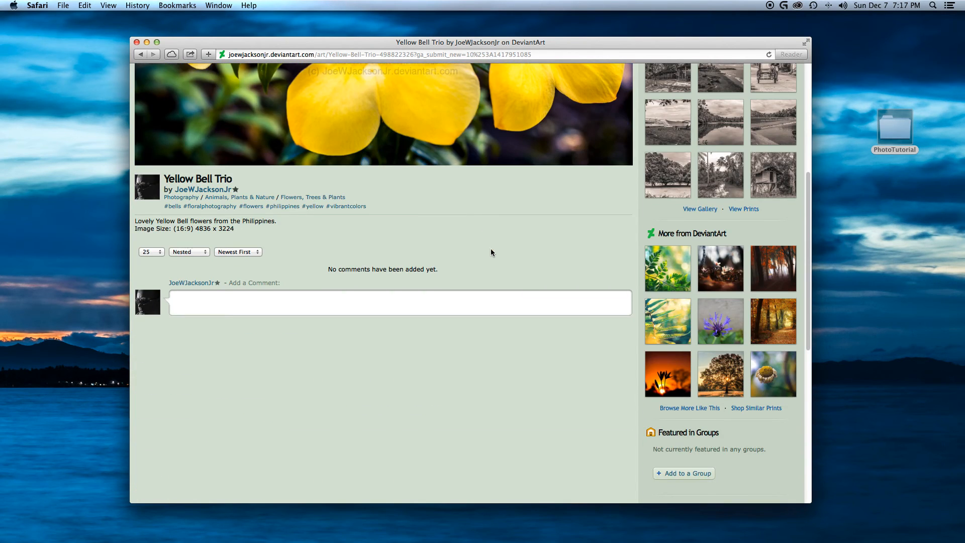
{"action": "scroll", "coordinate": [491, 252], "scroll_direction": "up", "scroll_amount": 10}
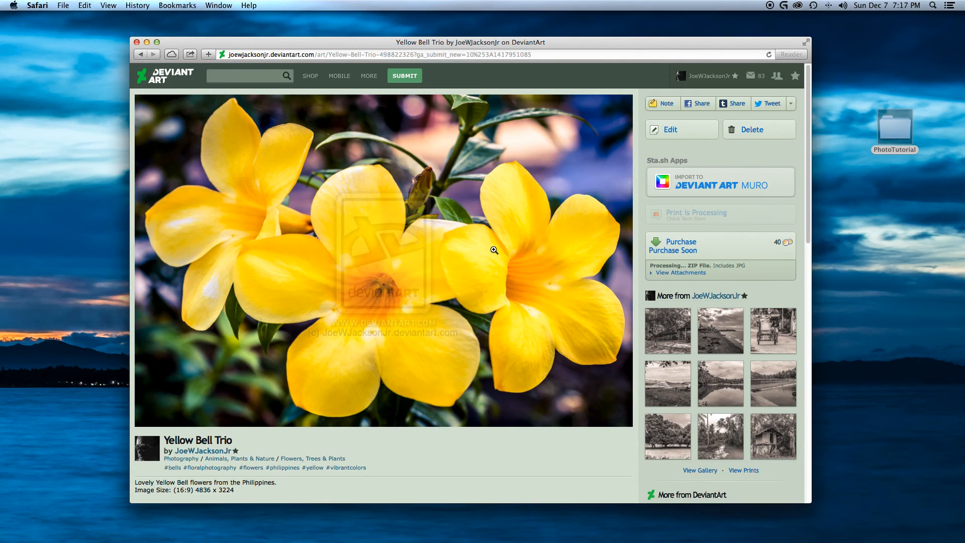
{"action": "left_click", "coordinate": [690, 131]}
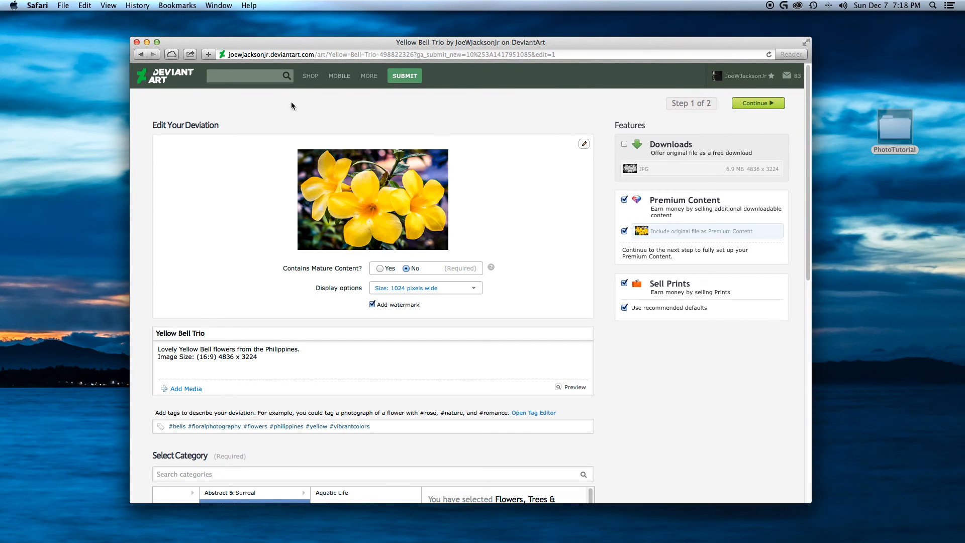
Step: Return to the profile page and open the Yellow Bell Trio deviation from the gallery
{"action": "left_click", "coordinate": [141, 55]}
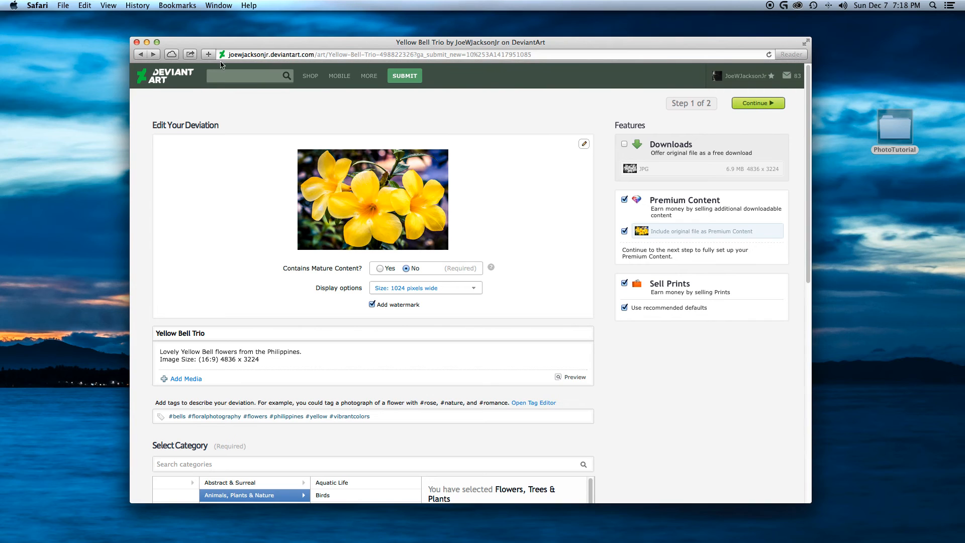
{"action": "left_click", "coordinate": [141, 54]}
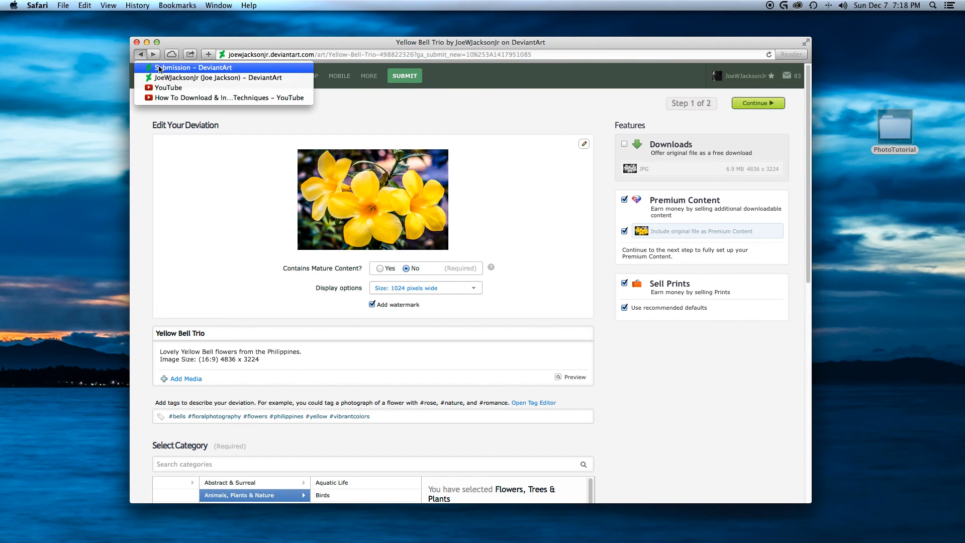
{"action": "left_click", "coordinate": [166, 78]}
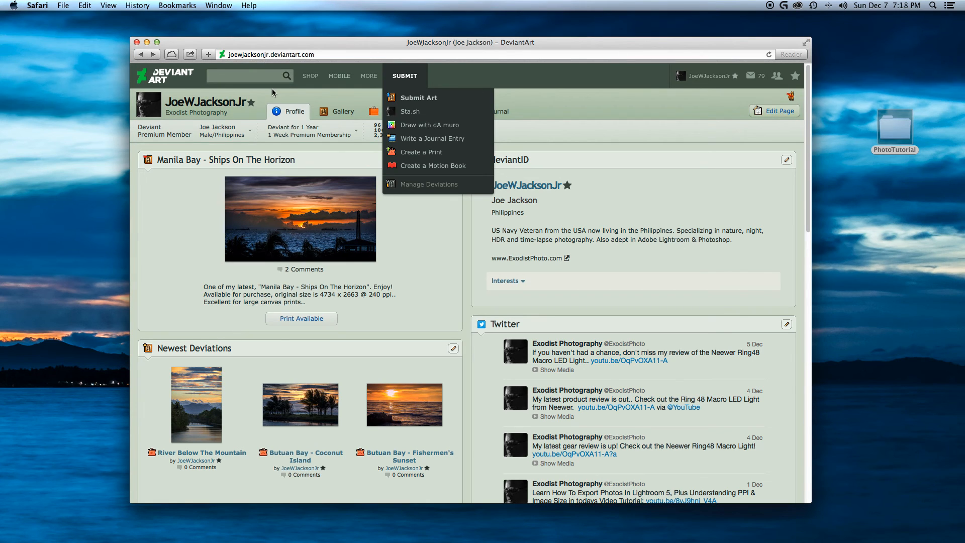
{"action": "left_click", "coordinate": [339, 114]}
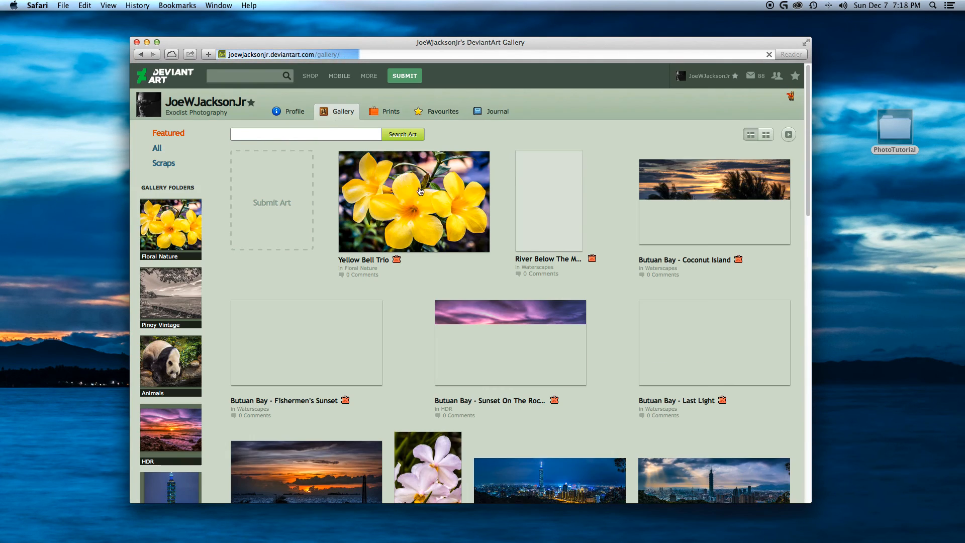
{"action": "left_click", "coordinate": [428, 201]}
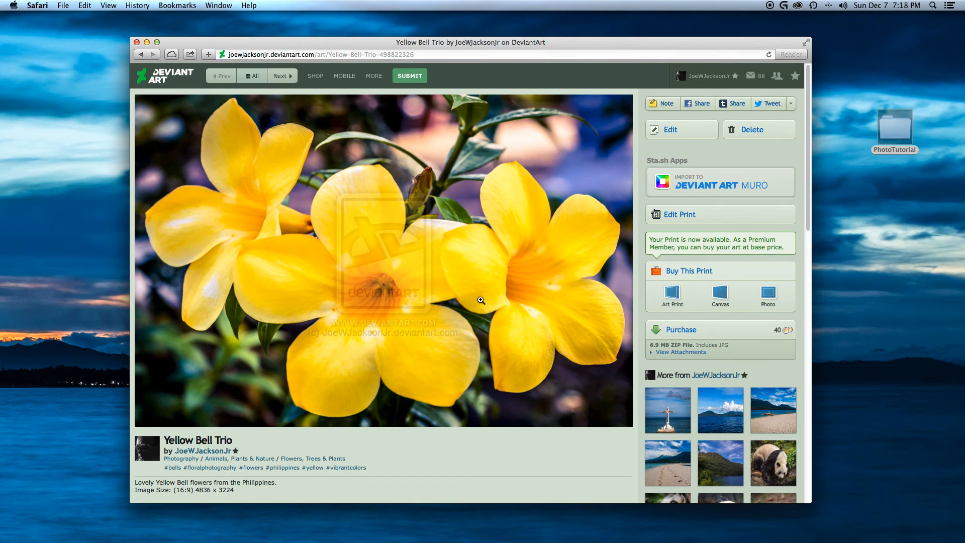
Step: Open the print settings of Yellow Bell Trio and review the product summary and the photo, fine art and wrapped canvas sizes
{"action": "left_click", "coordinate": [696, 220]}
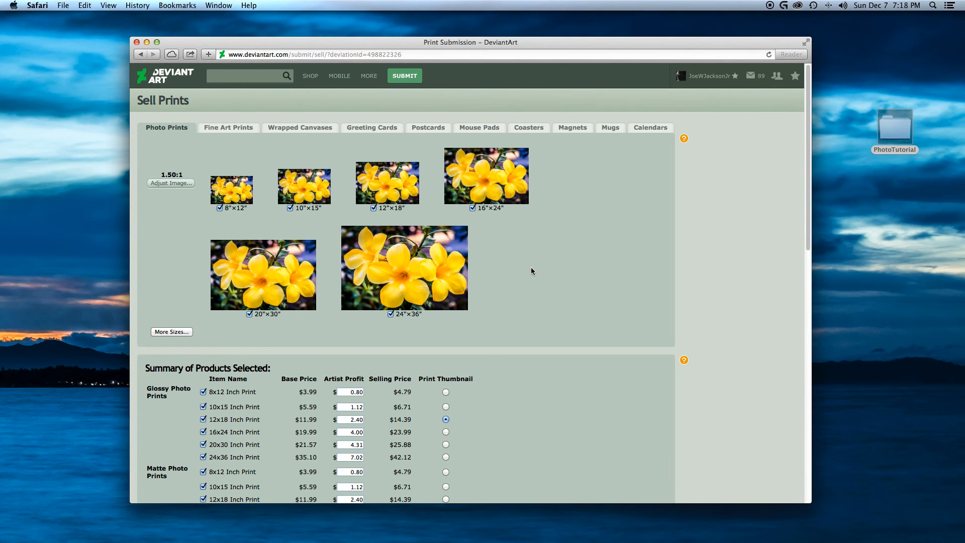
{"action": "scroll", "coordinate": [514, 340], "scroll_direction": "down", "scroll_amount": 15}
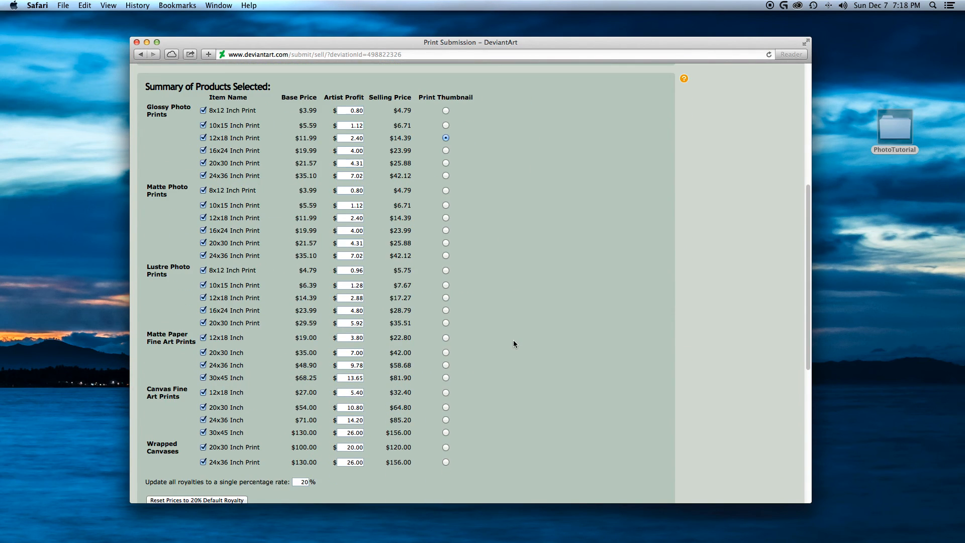
{"action": "scroll", "coordinate": [499, 335], "scroll_direction": "up", "scroll_amount": 15}
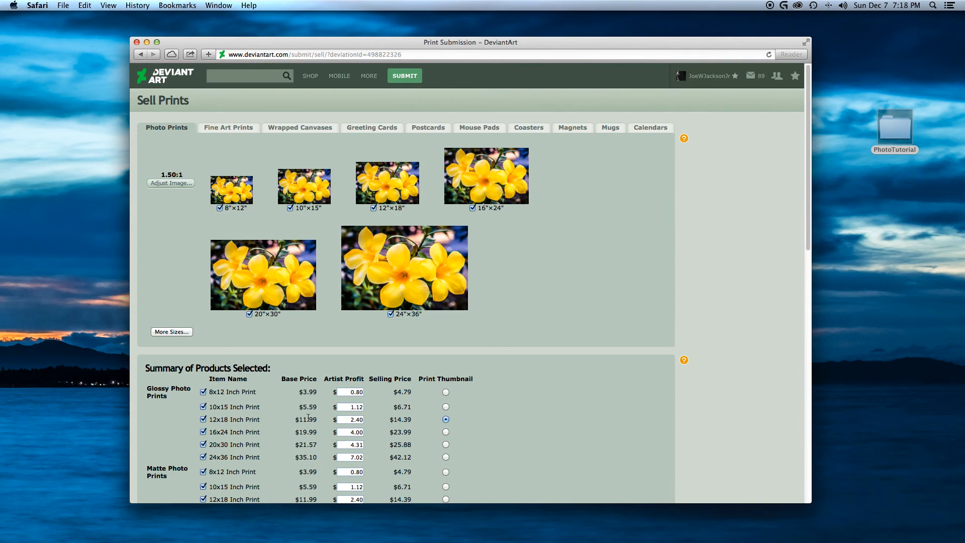
{"action": "scroll", "coordinate": [309, 417], "scroll_direction": "down", "scroll_amount": 4}
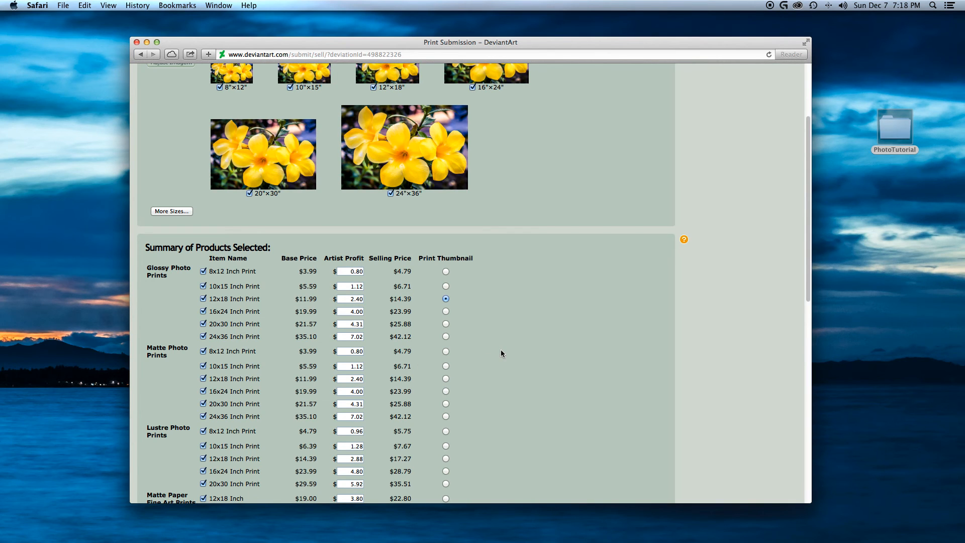
{"action": "scroll", "coordinate": [501, 350], "scroll_direction": "up", "scroll_amount": 4}
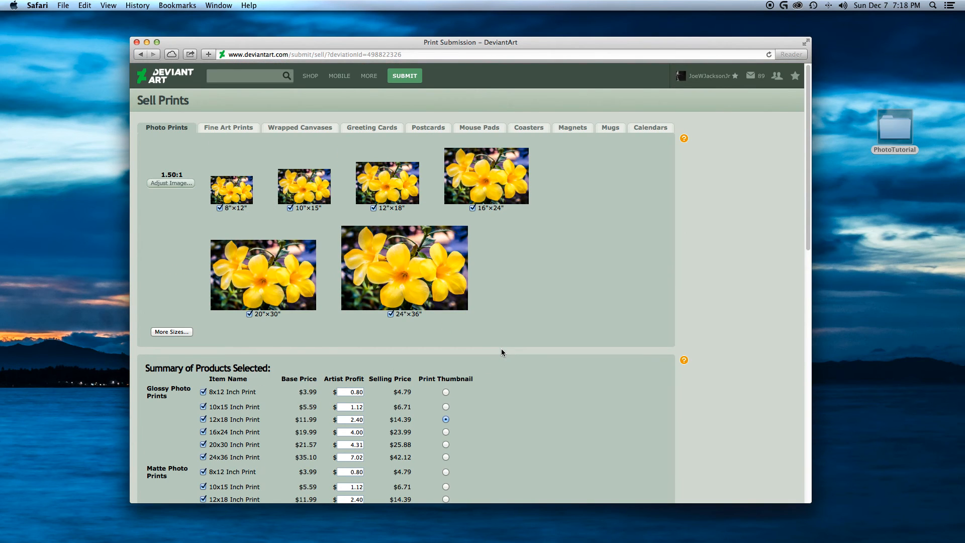
{"action": "left_click", "coordinate": [238, 129]}
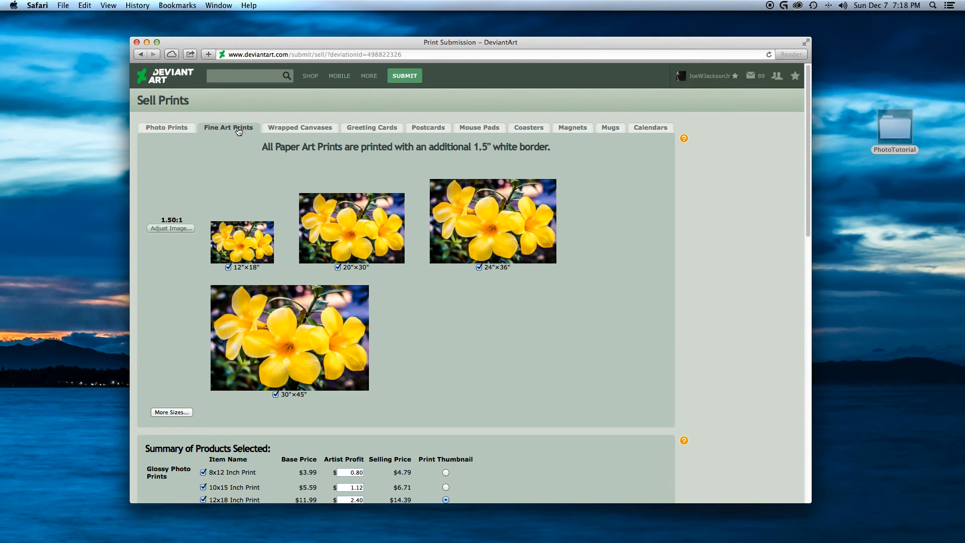
{"action": "left_click", "coordinate": [314, 129]}
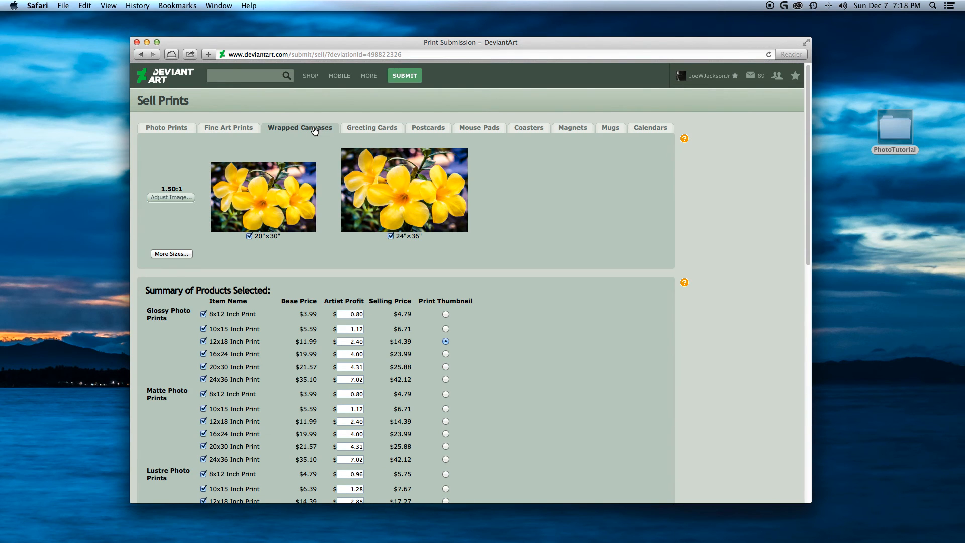
Step: Add the 5×7 inch greeting card and the 4×6 inch postcard to the products for sale
{"action": "left_click", "coordinate": [396, 130]}
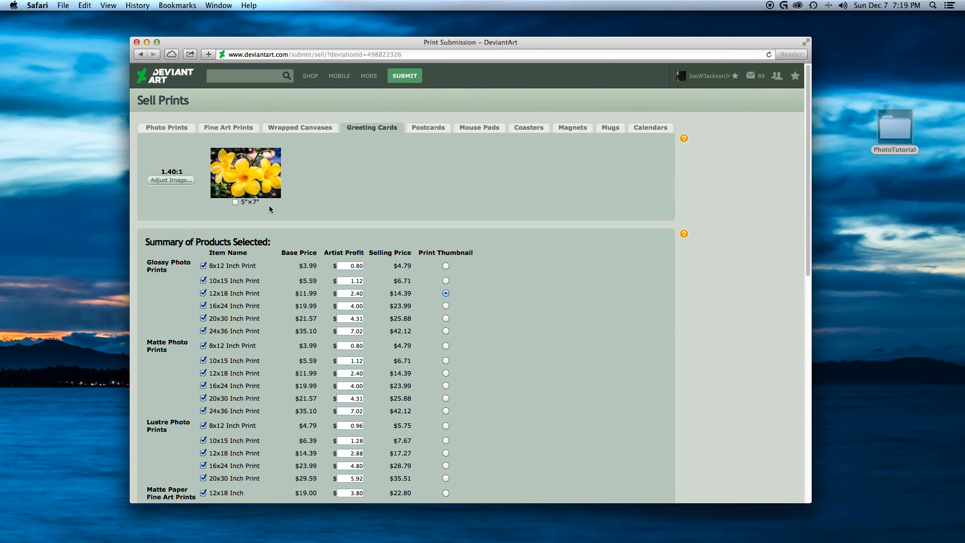
{"action": "left_click", "coordinate": [234, 203]}
{"action": "left_click", "coordinate": [435, 129]}
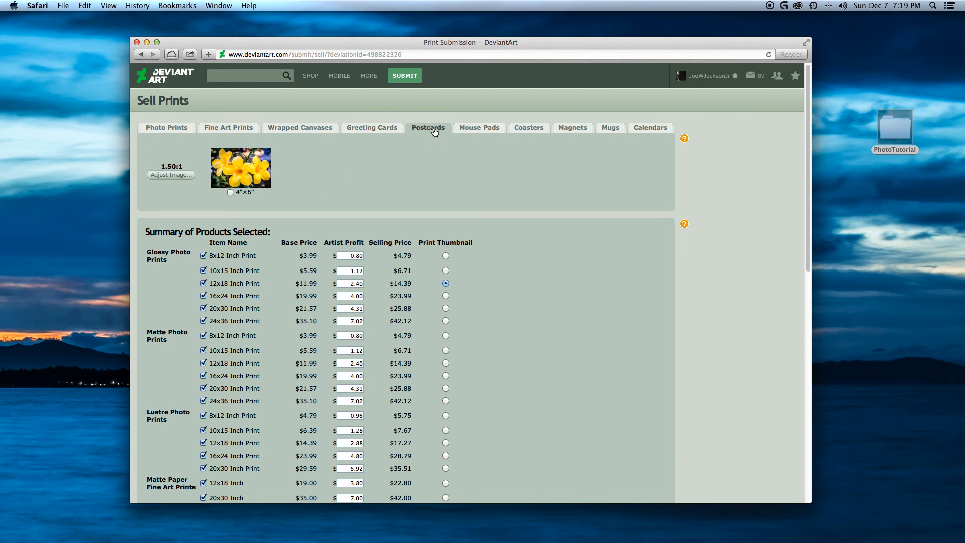
{"action": "left_click", "coordinate": [229, 193]}
Step: Add the 7.8×9.3 inch mouse pad and the 3.7×3.7 inch coasters to the products for sale
{"action": "left_click", "coordinate": [480, 128]}
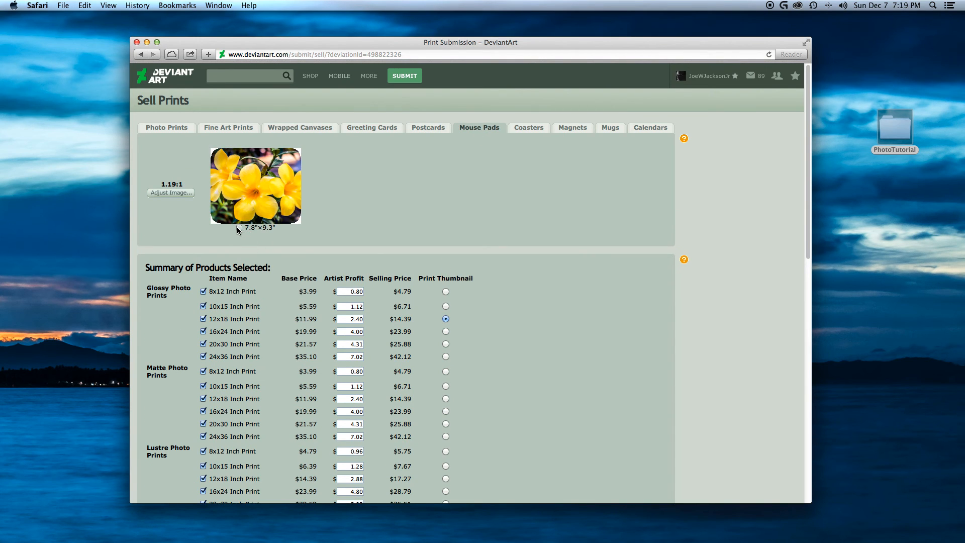
{"action": "left_click", "coordinate": [534, 132]}
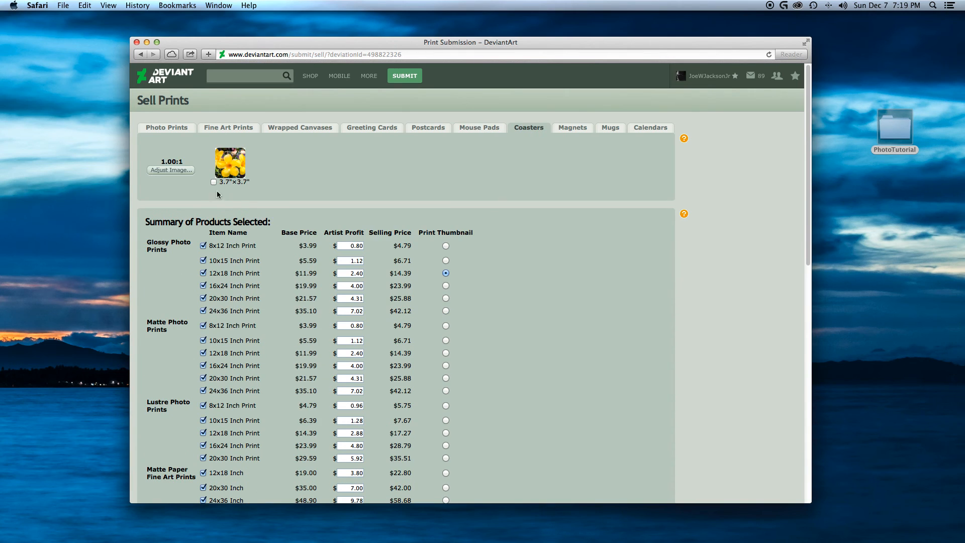
{"action": "left_click", "coordinate": [213, 183]}
Step: Add the 2.3×3.3 and 3.3×4.8 inch magnets and both the white and black 3.2×8.2 inch mugs to the products for sale
{"action": "left_click", "coordinate": [574, 132]}
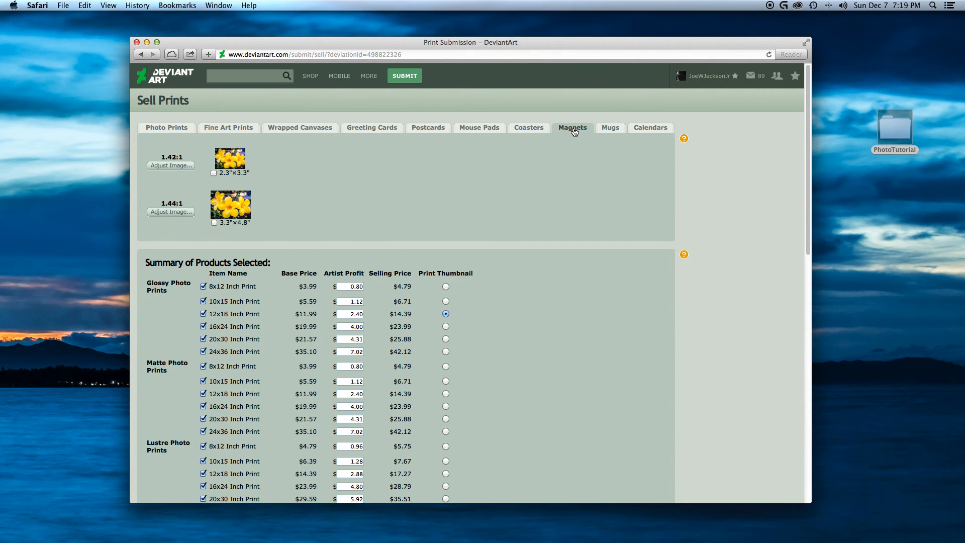
{"action": "left_click", "coordinate": [214, 173]}
{"action": "left_click", "coordinate": [214, 223]}
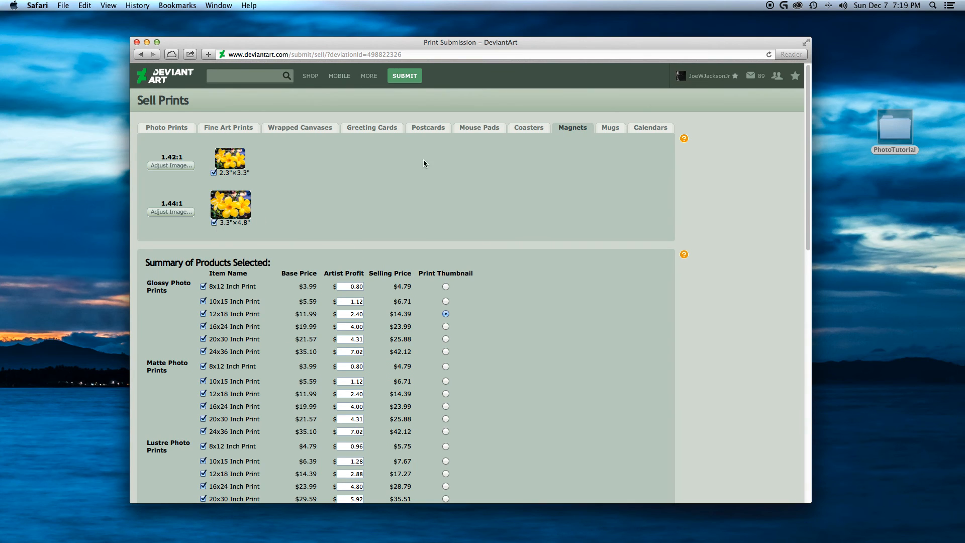
{"action": "left_click", "coordinate": [614, 130]}
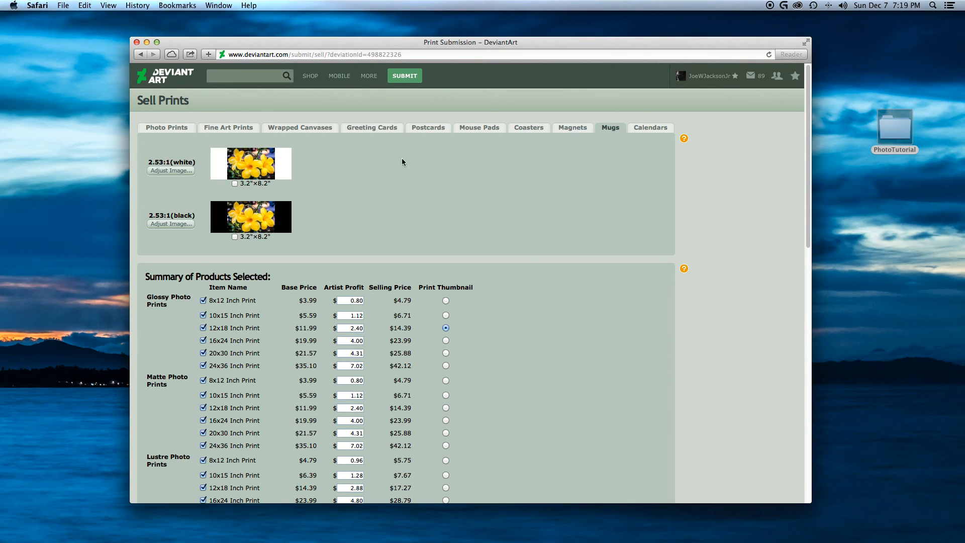
{"action": "left_click", "coordinate": [235, 237]}
Step: Look through the calendar product's cover and monthly image slots
{"action": "left_click", "coordinate": [650, 130]}
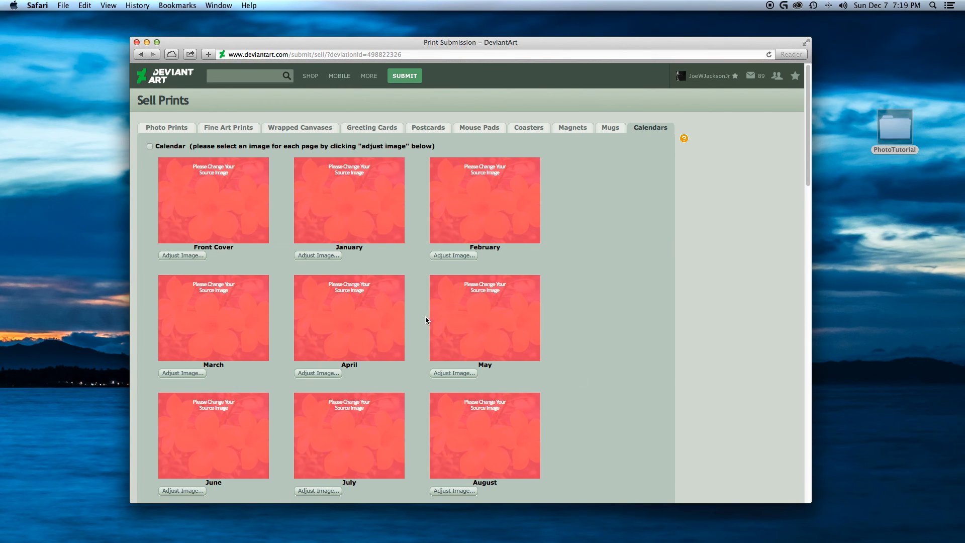
{"action": "scroll", "coordinate": [530, 380], "scroll_direction": "down", "scroll_amount": 5}
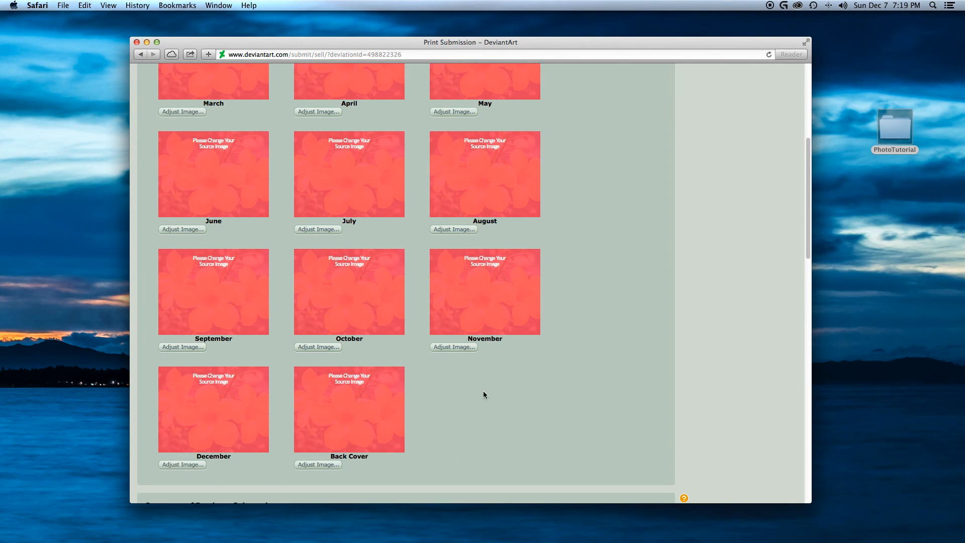
{"action": "scroll", "coordinate": [329, 333], "scroll_direction": "up", "scroll_amount": 5}
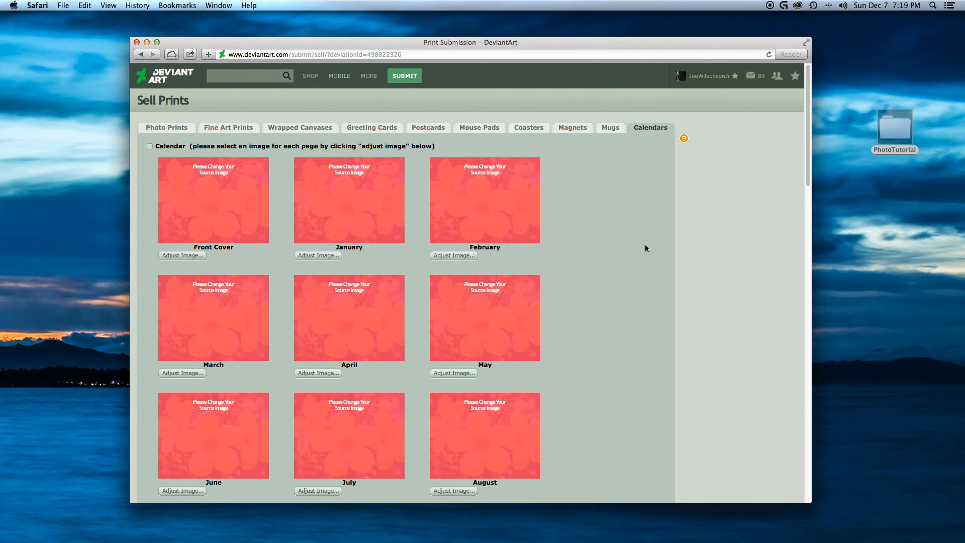
Step: Submit the Yellow Bell Trio print with its selected products and view the artwork page
{"action": "scroll", "coordinate": [647, 325], "scroll_direction": "down", "scroll_amount": 20}
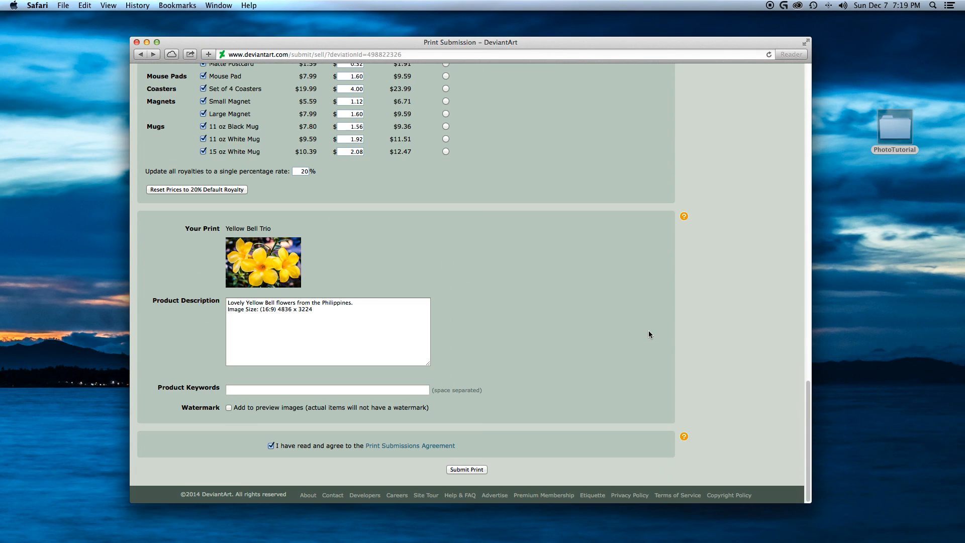
{"action": "left_click", "coordinate": [472, 470]}
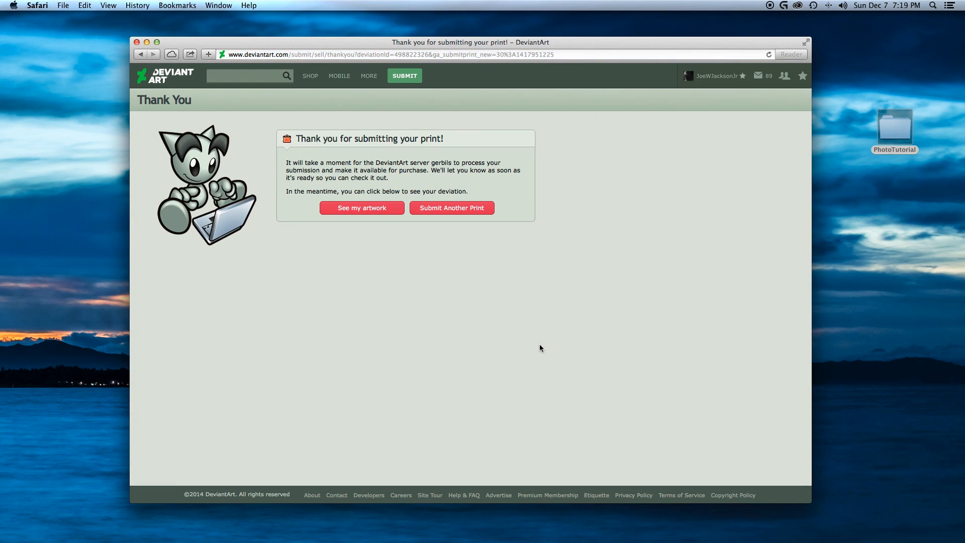
{"action": "left_click", "coordinate": [371, 210]}
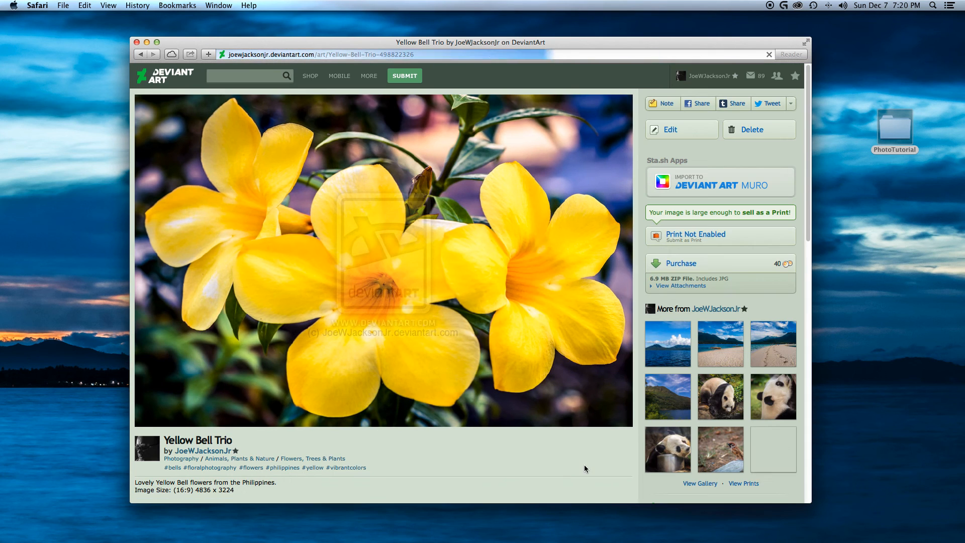
{"action": "scroll", "coordinate": [491, 467], "scroll_direction": "down", "scroll_amount": 4}
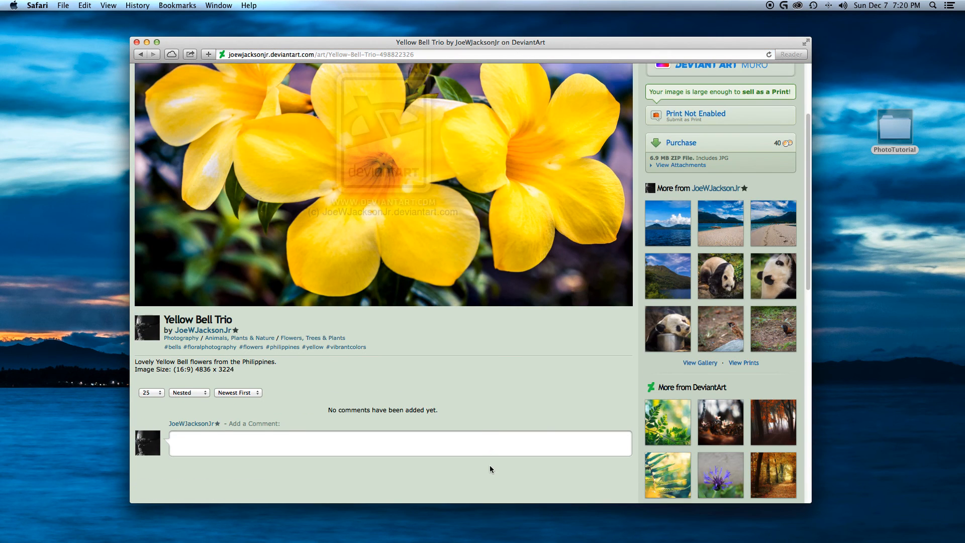
{"action": "scroll", "coordinate": [491, 469], "scroll_direction": "up", "scroll_amount": 5}
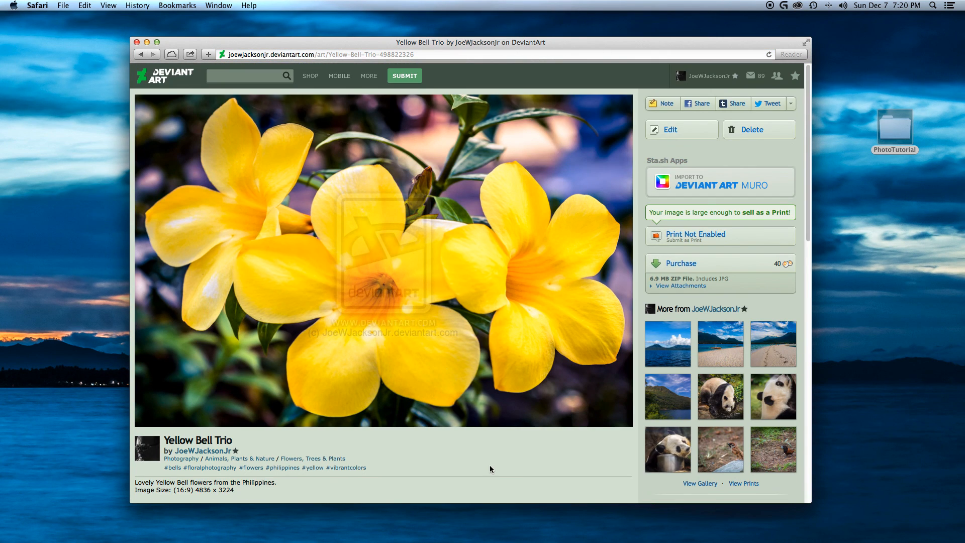